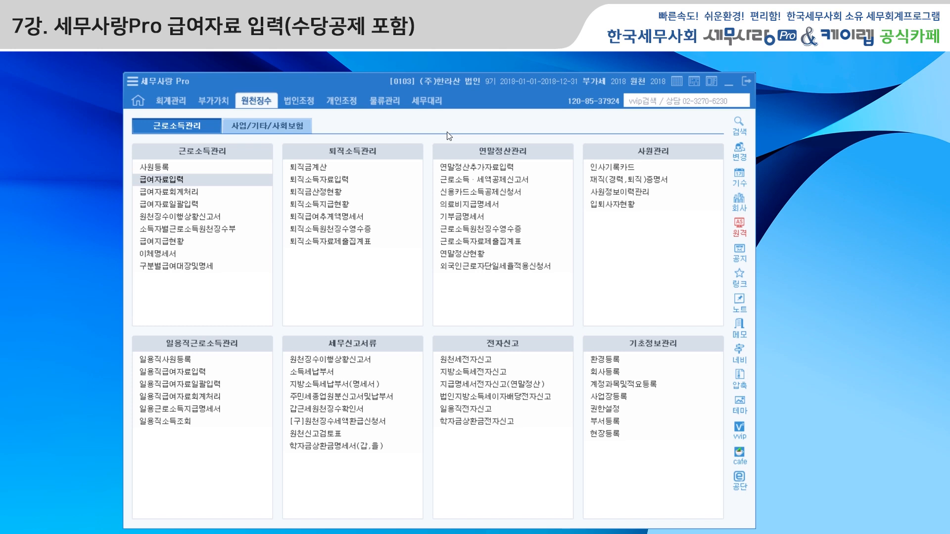
Step: Open the payroll data entry (급여자료입력) and review the allowances listed in its allowance and deduction registration (수당공제등록)
click(177, 180)
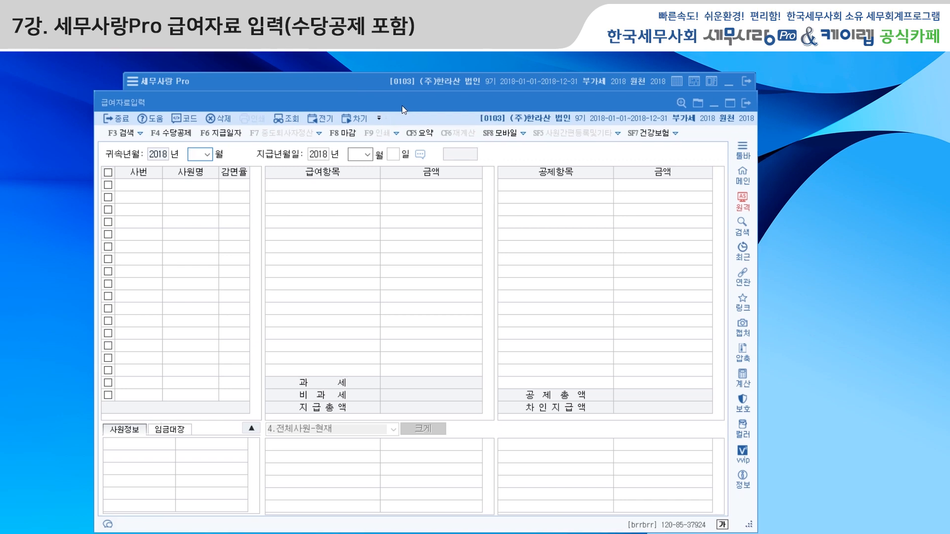
click(179, 138)
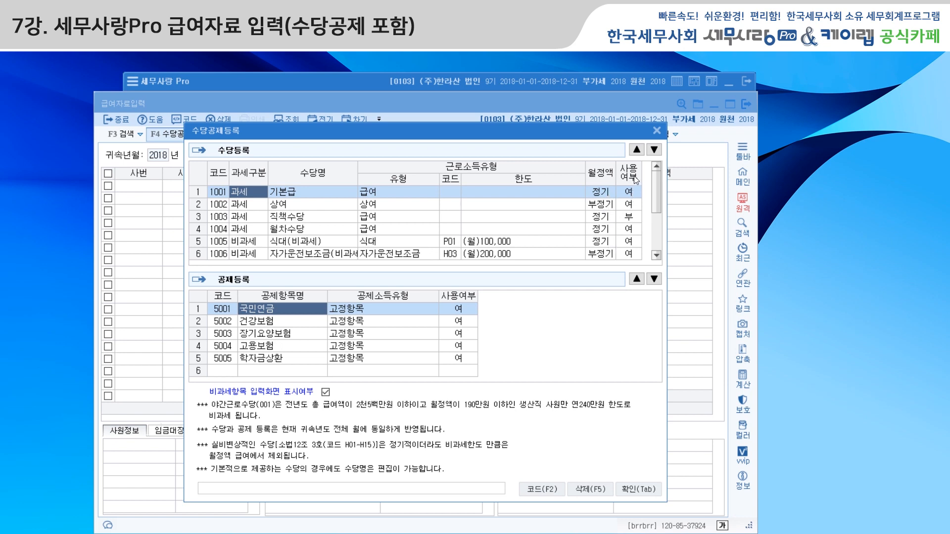
mouse_move(654, 186)
mouse_down()
mouse_move(658, 227)
mouse_move(657, 199)
mouse_up()
drag(657, 191, 657, 240)
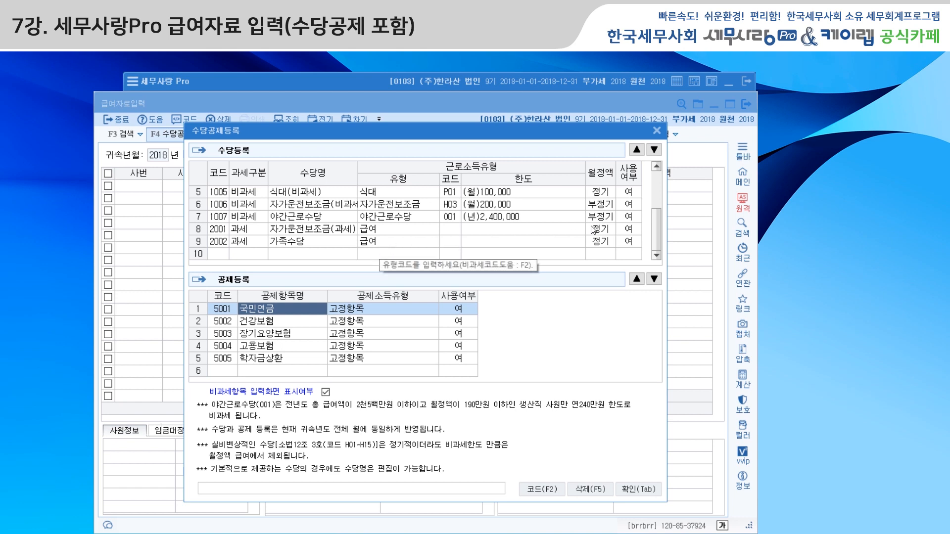
scroll(656, 231, up, 1)
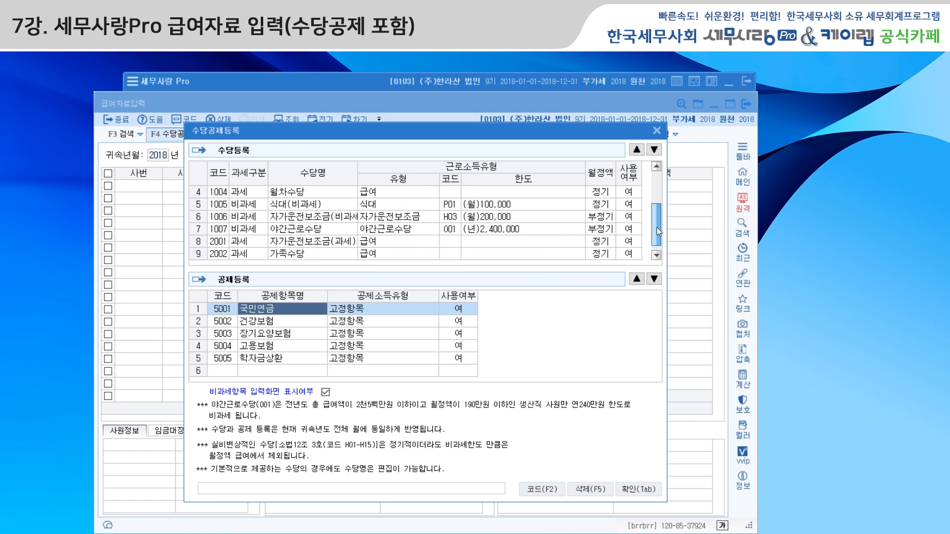
Step: Shorten the name of the non-taxable meal allowance, code 1005, to 식대
click(325, 205)
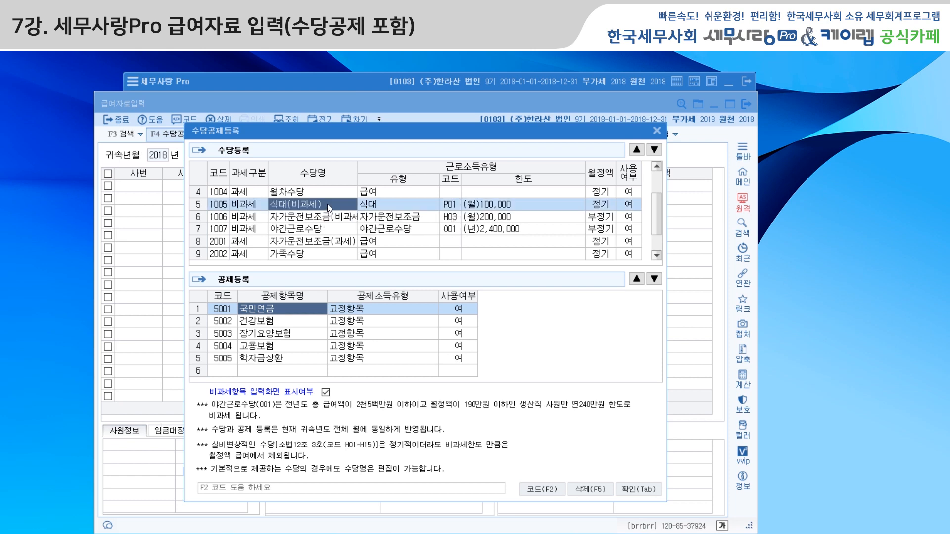
click(340, 203)
key(BackSpace)
key(BackSpace)
key(BackSpace)
key(BackSpace)
key(BackSpace)
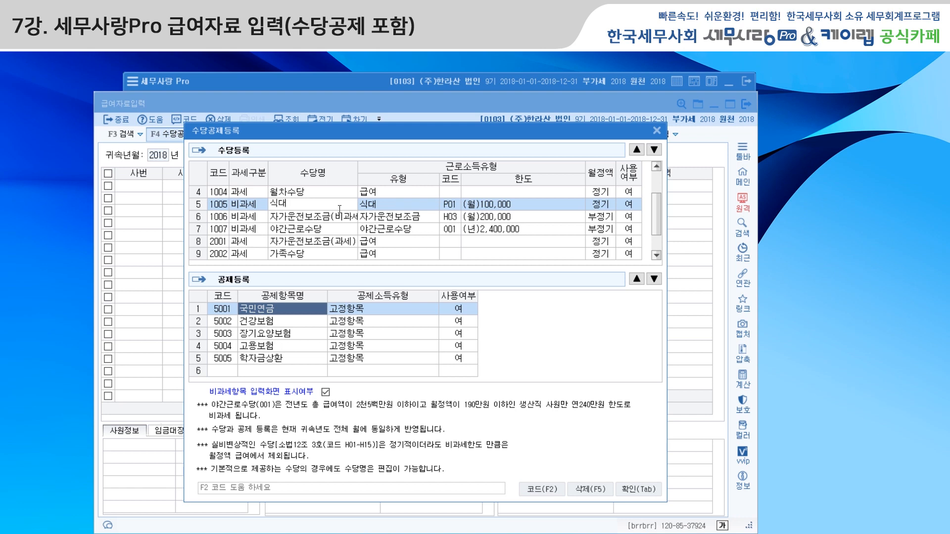
key(Return)
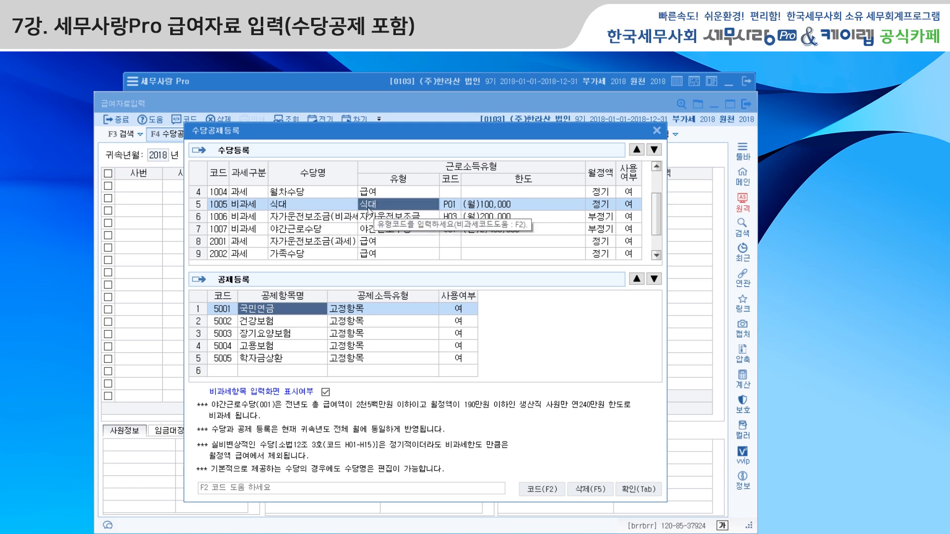
Step: Restore the name of allowance 1005 to 식대(비과세)
click(303, 206)
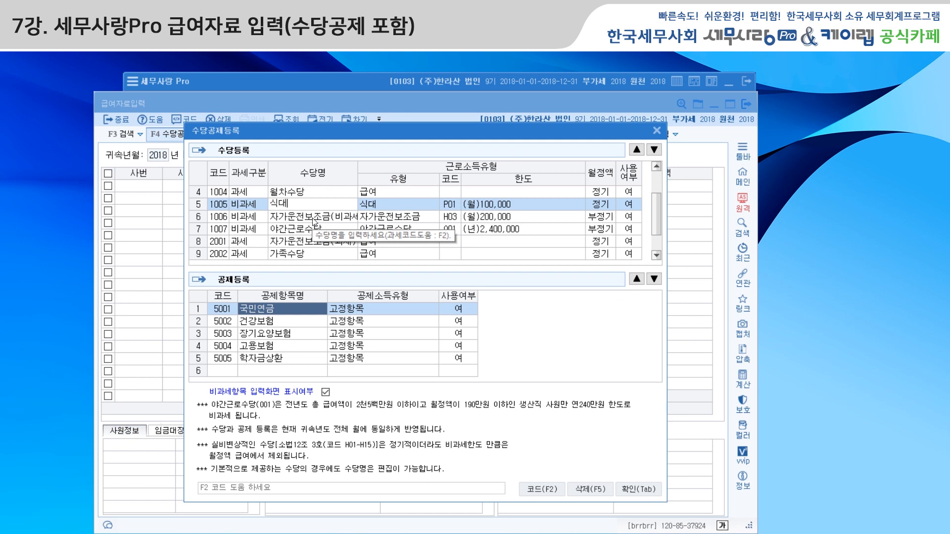
text((비과세))
key(Return)
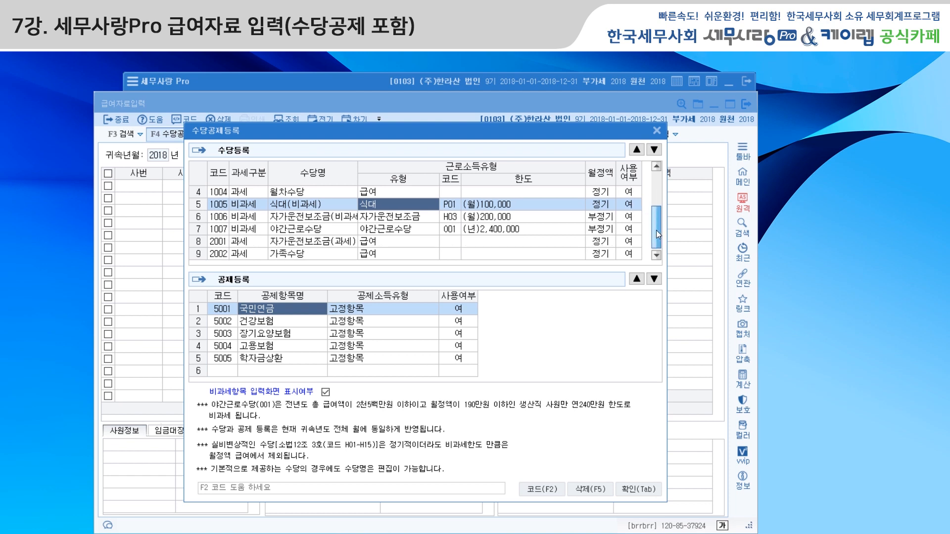
Step: Add a non-taxable (비과세) allowance in the empty row using tax-exemption code H10, [기업연구소]연구보조비
scroll(656, 230, down, 1)
click(243, 256)
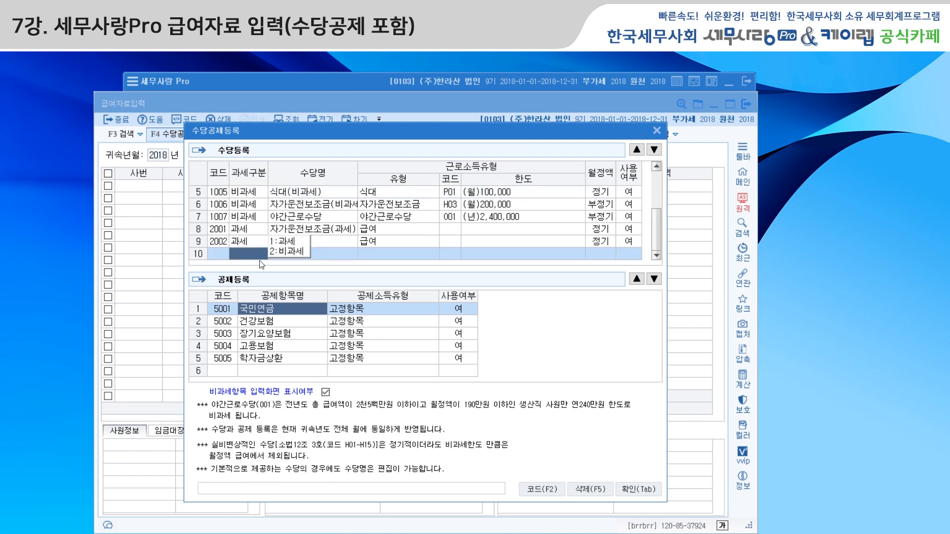
click(291, 253)
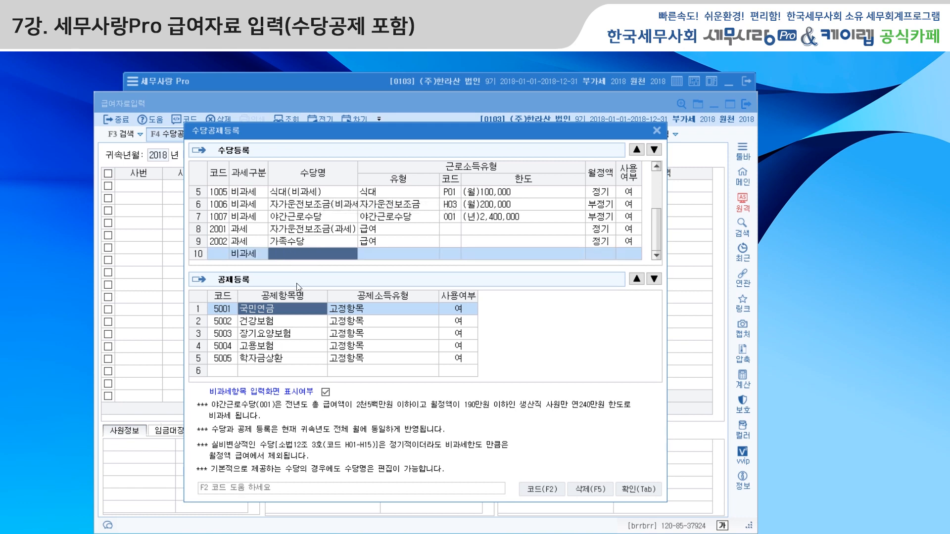
key(F2)
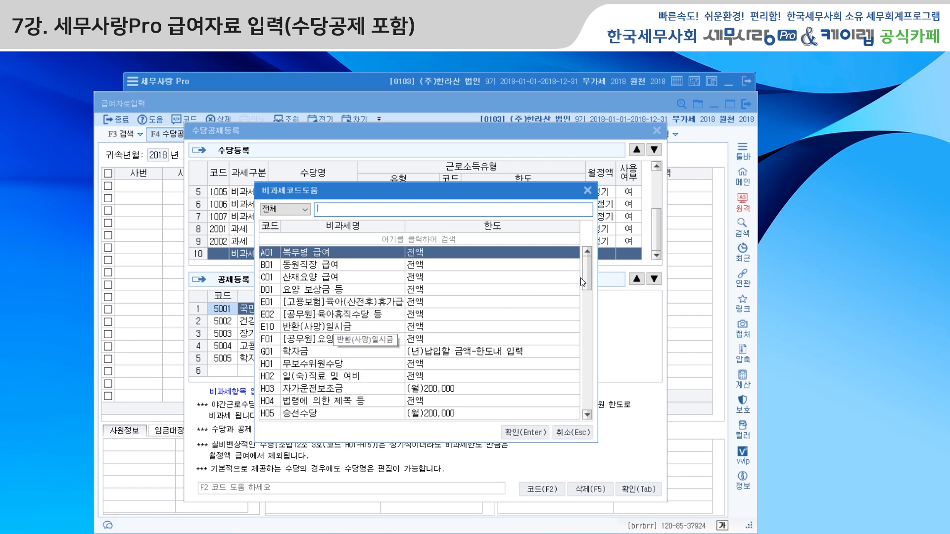
drag(589, 273, 586, 295)
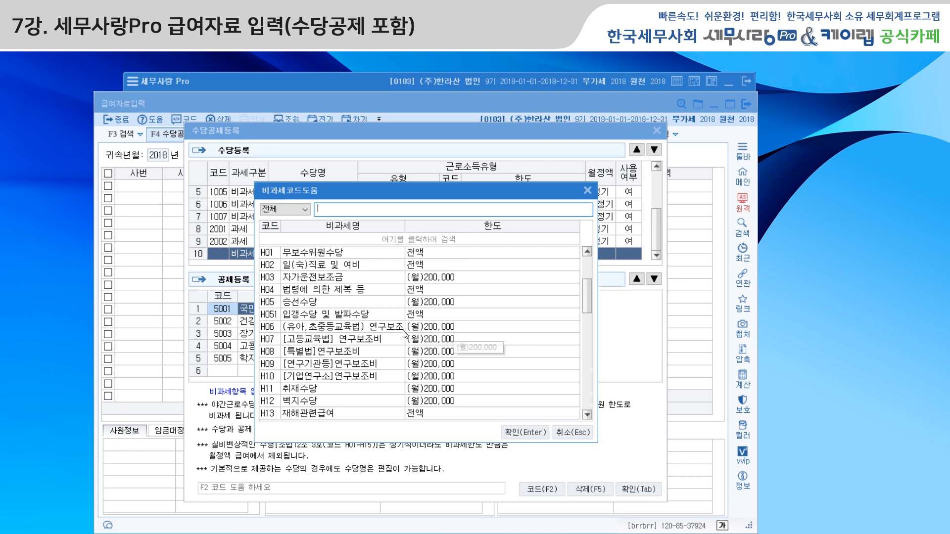
click(381, 330)
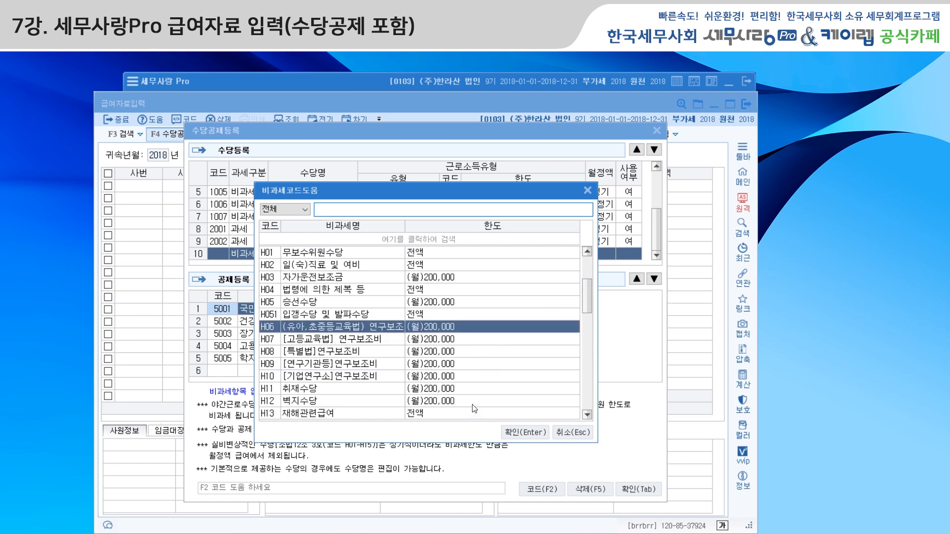
click(355, 377)
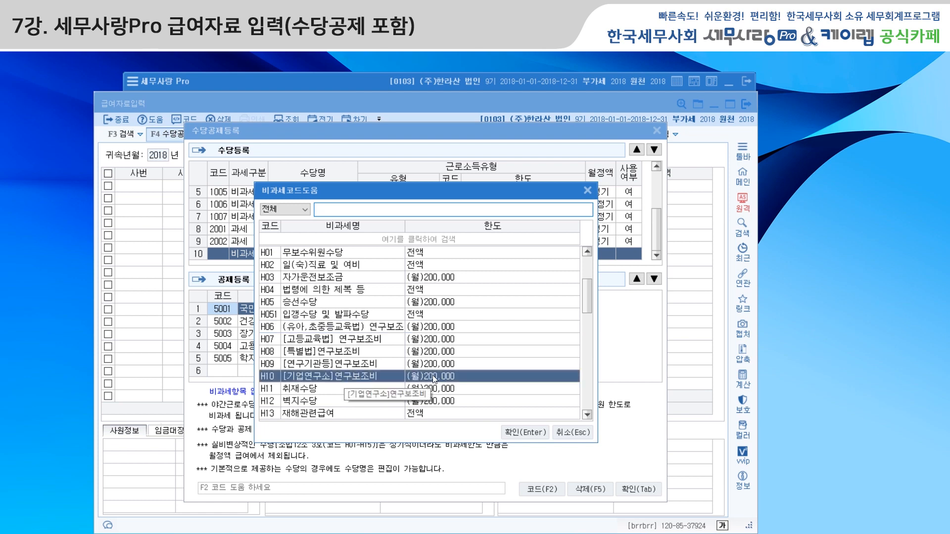
click(524, 435)
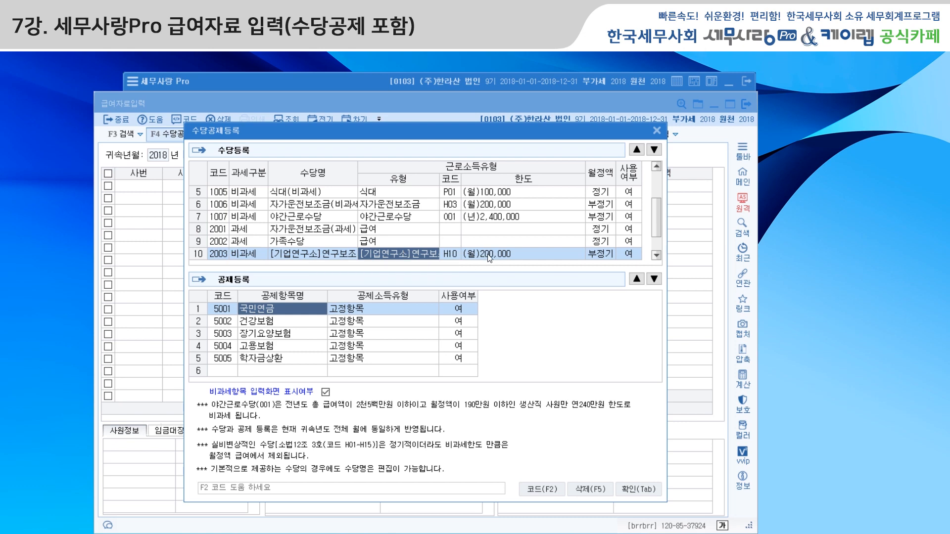
Step: Examine the 월정액 options of the research allowance and compare the non-taxable and taxable 자가운전보조금 entries
click(605, 255)
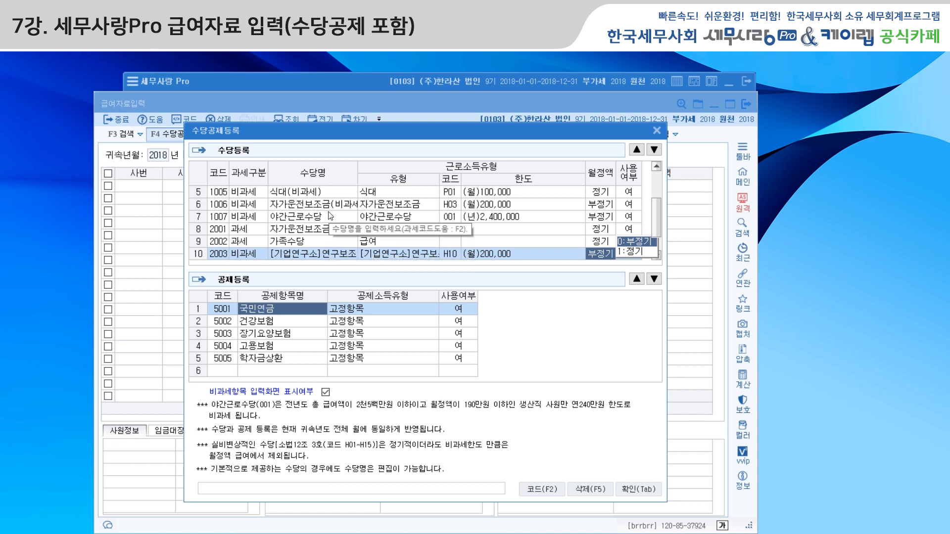
click(346, 206)
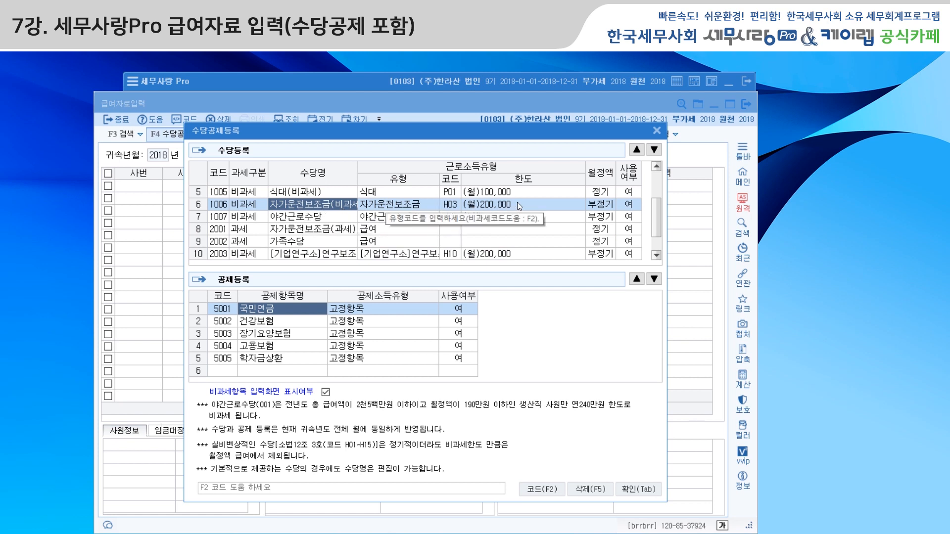
click(307, 231)
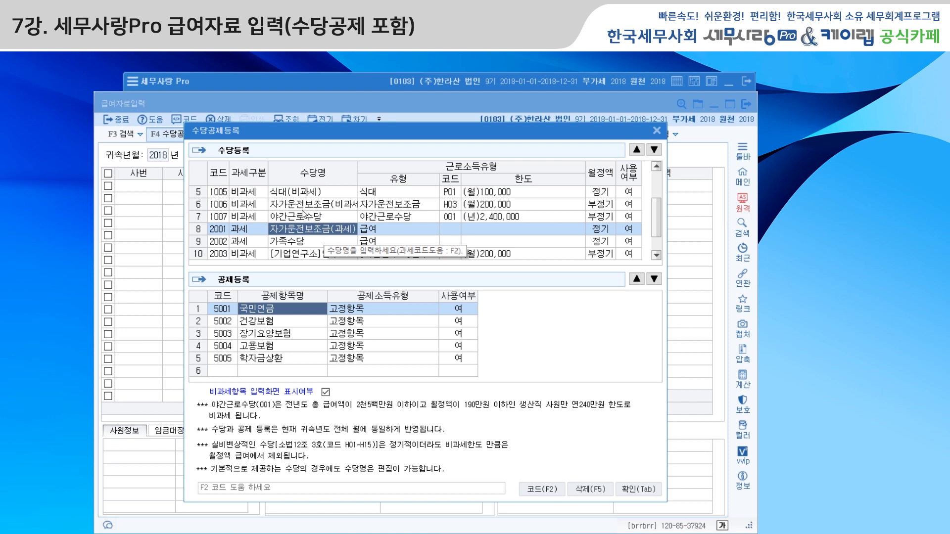
click(344, 207)
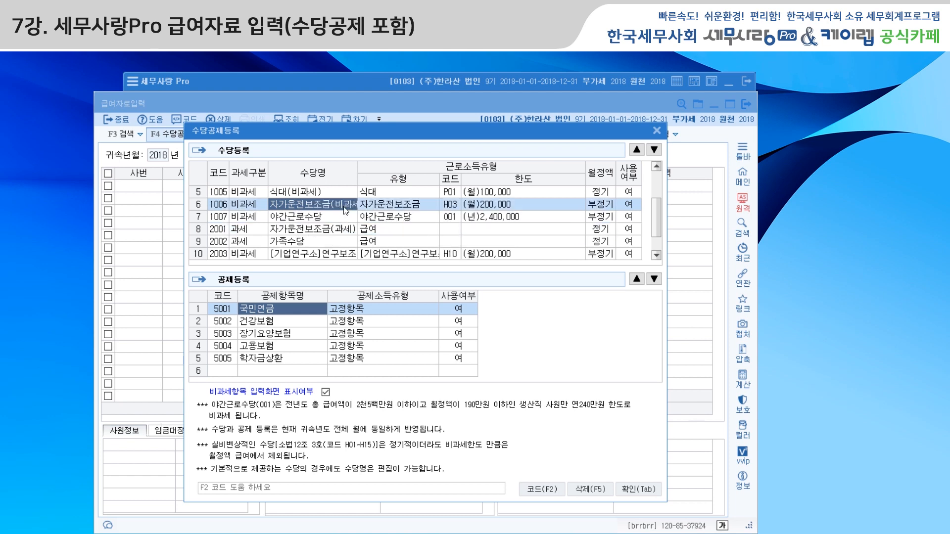
click(345, 229)
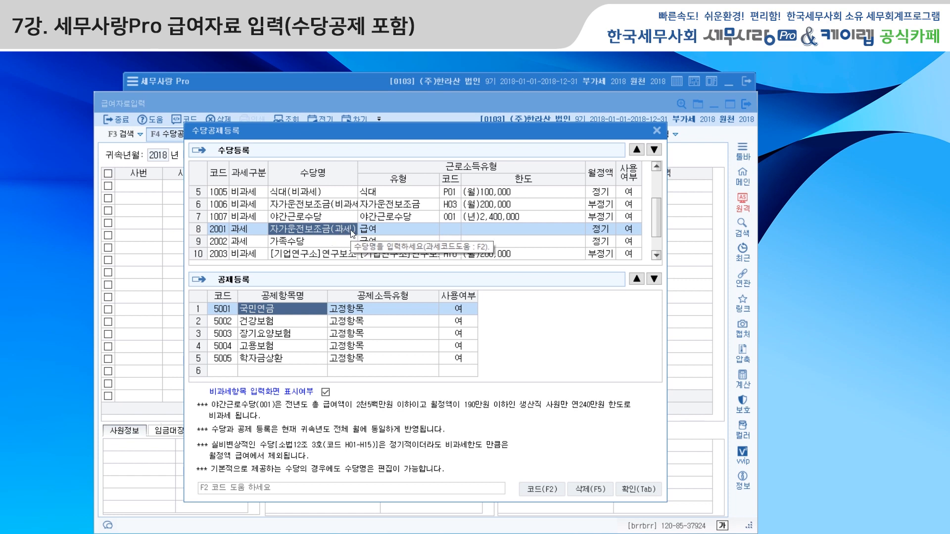
Step: Delete the [기업연구소]연구보조비 allowance row and confirm the deletion
click(228, 257)
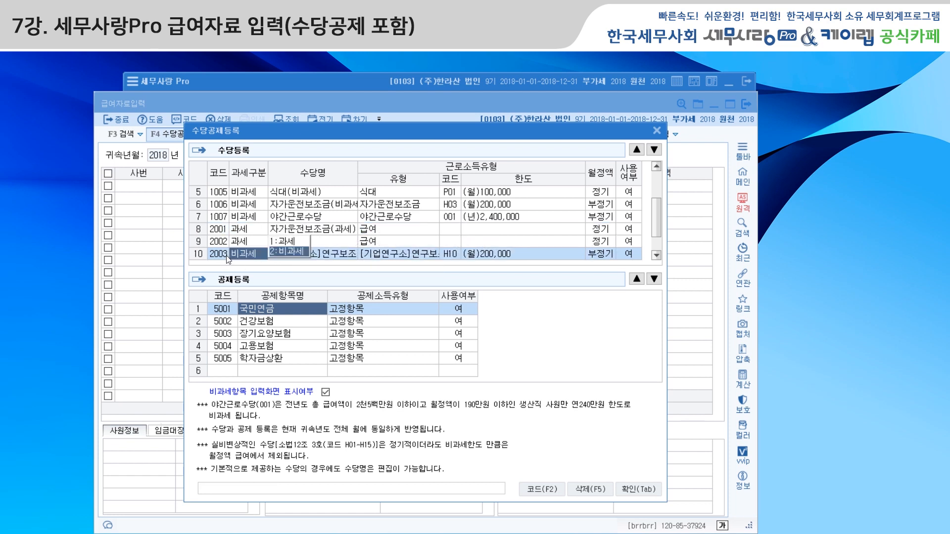
click(586, 492)
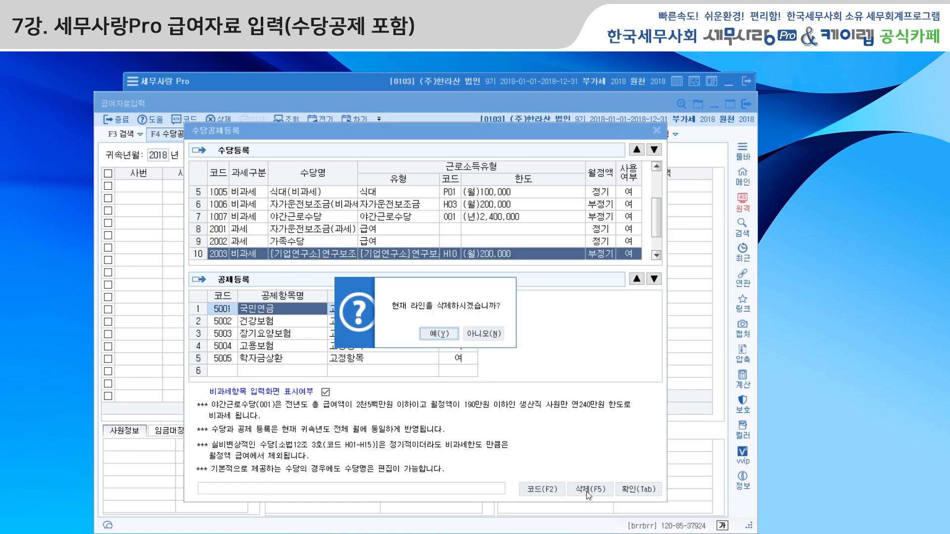
click(445, 337)
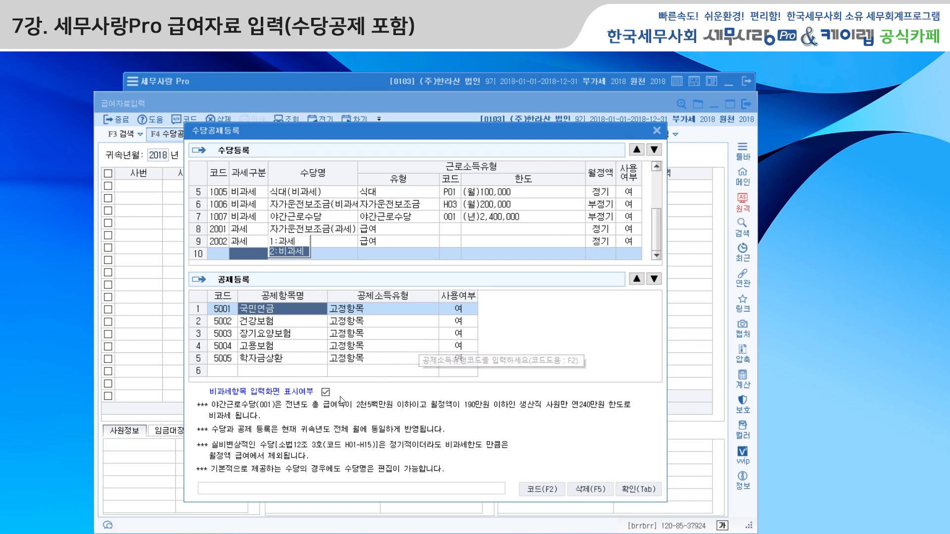
Step: Confirm the allowance and deduction registration and load the January 2018 payroll with the payment date 2018-01-25
drag(452, 136, 451, 119)
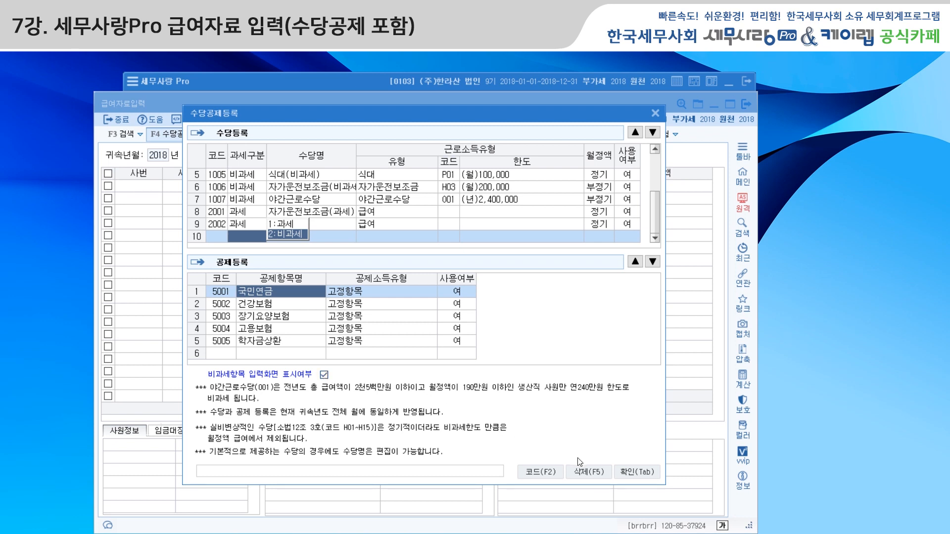
click(635, 472)
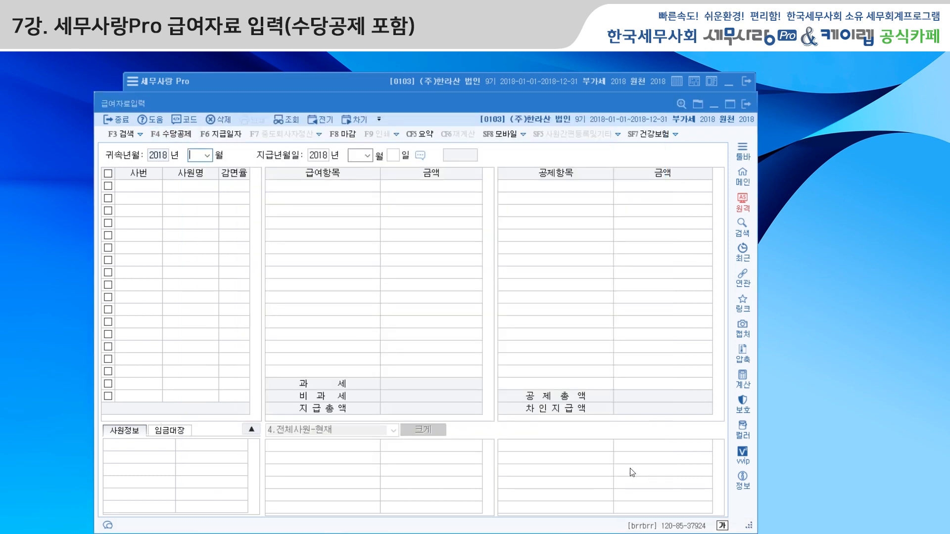
key(Return)
key(Return)
key(Return)
key(Return)
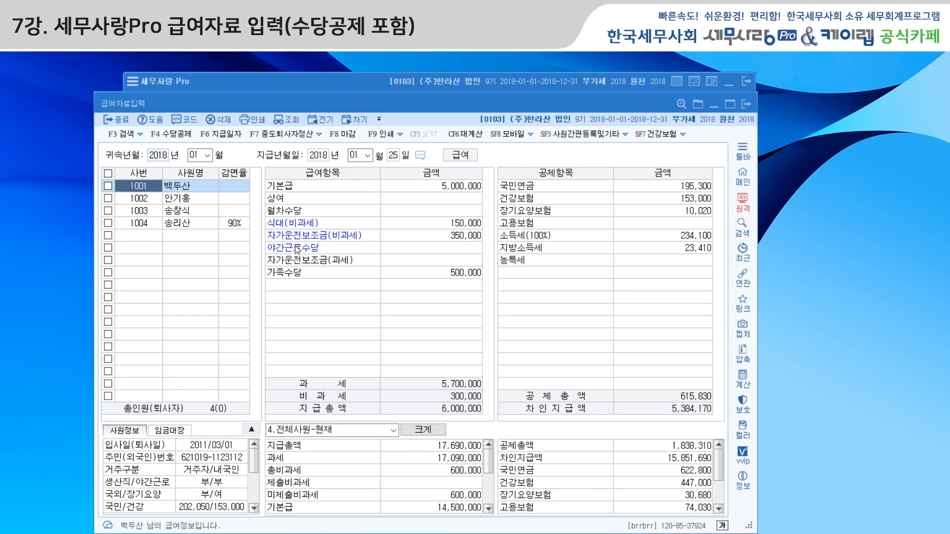
Step: Turn off 비과세항목 입력화면 표시여부 in the allowance and deduction registration and confirm
click(177, 140)
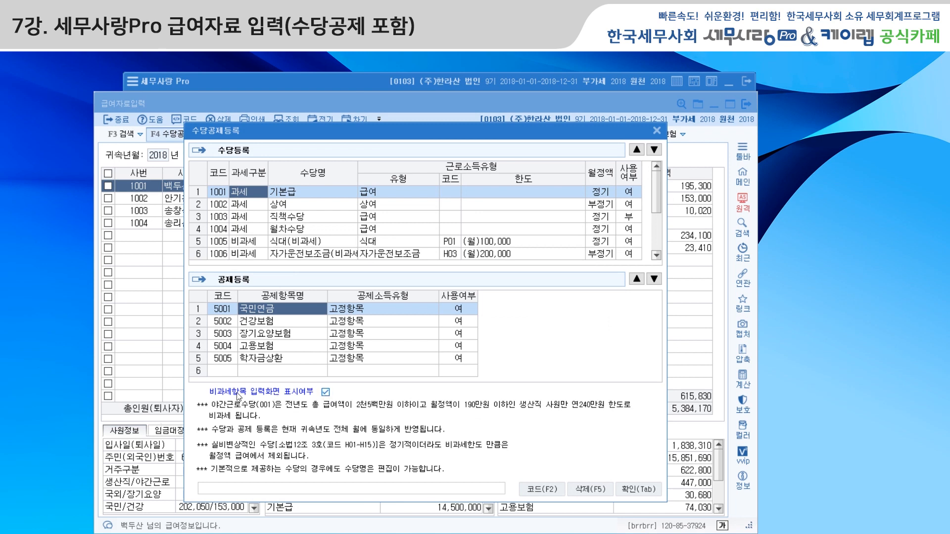
click(325, 394)
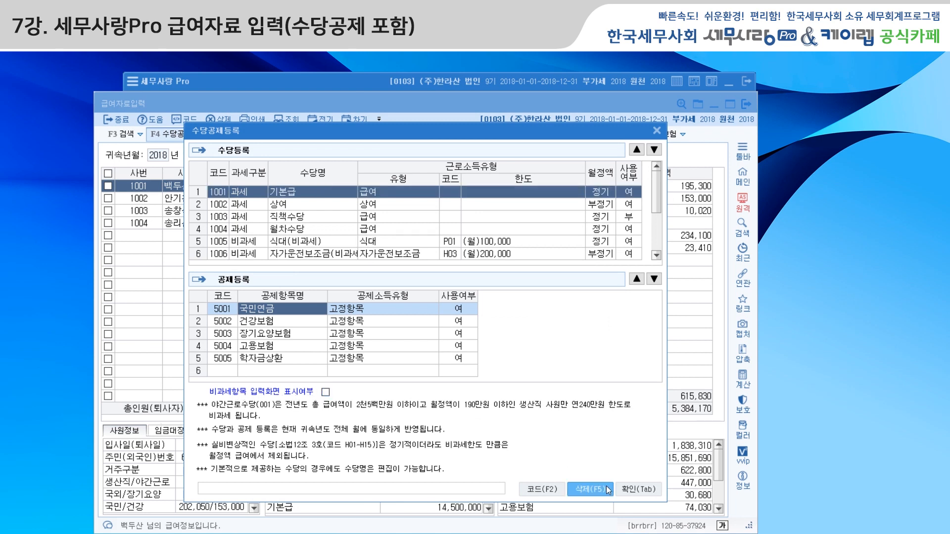
click(637, 490)
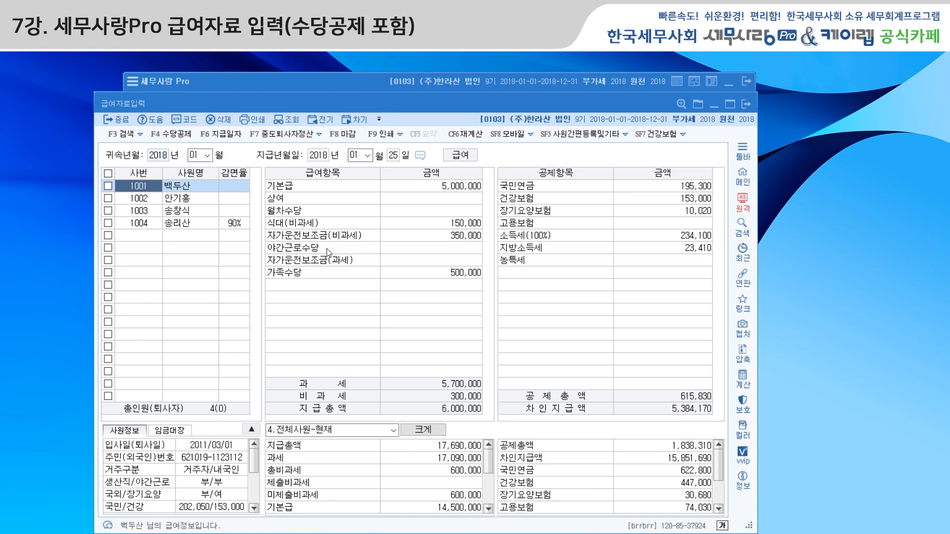
Step: Turn 비과세항목 입력화면 표시여부 back on in the allowance and deduction registration and confirm
click(171, 134)
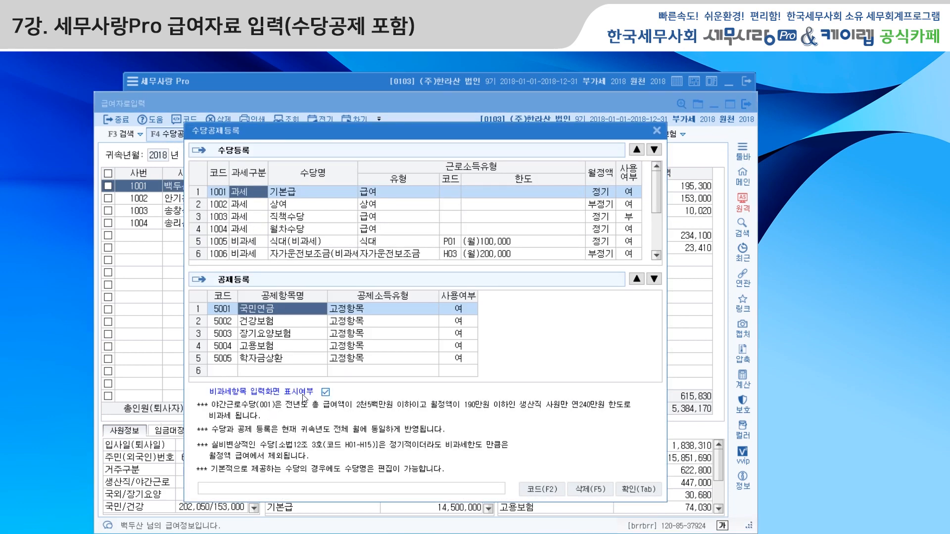
click(635, 489)
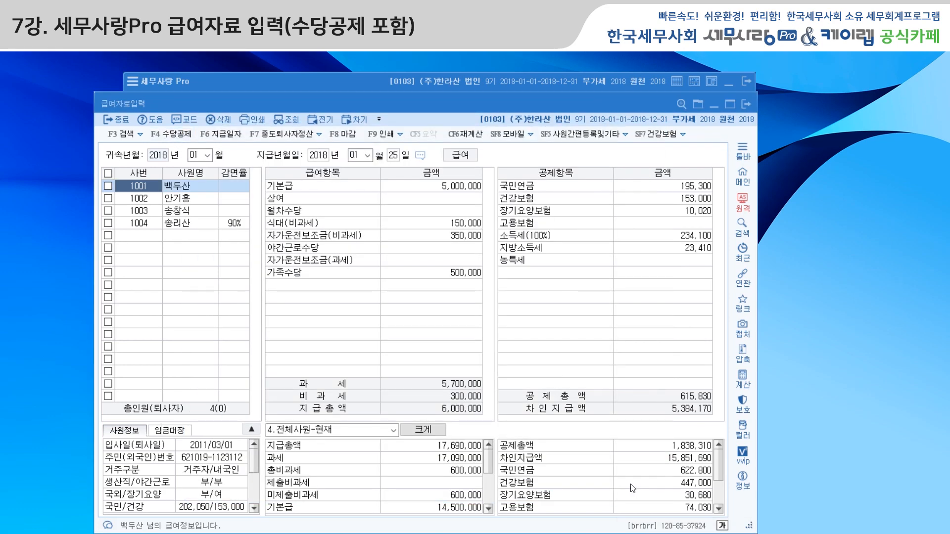
Step: Reopen the allowance and deduction registration, review its items and notes, and confirm to return to the payroll
click(179, 137)
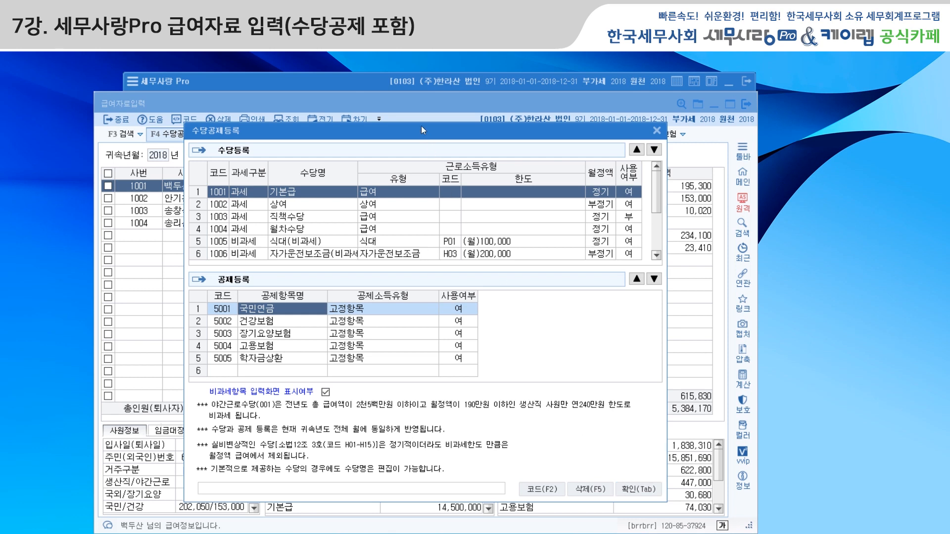
drag(421, 123, 413, 99)
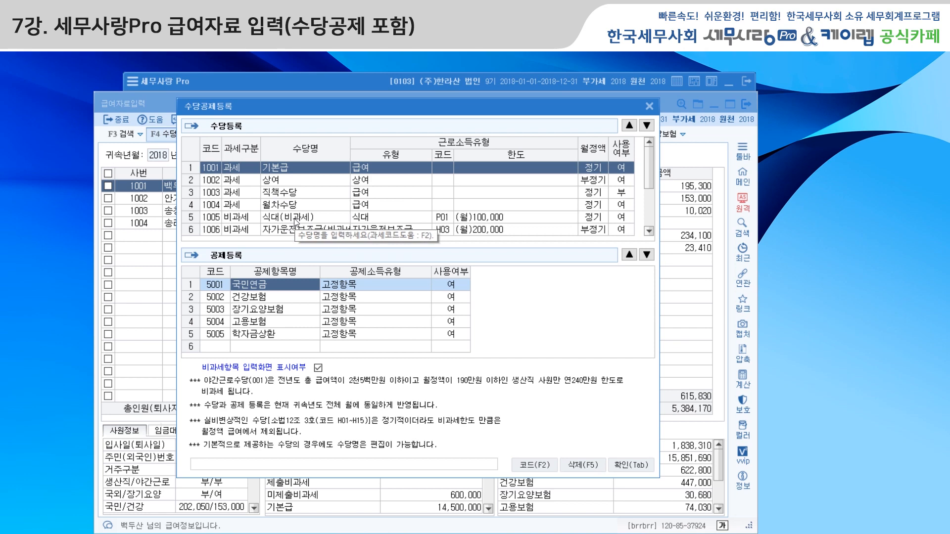
click(636, 465)
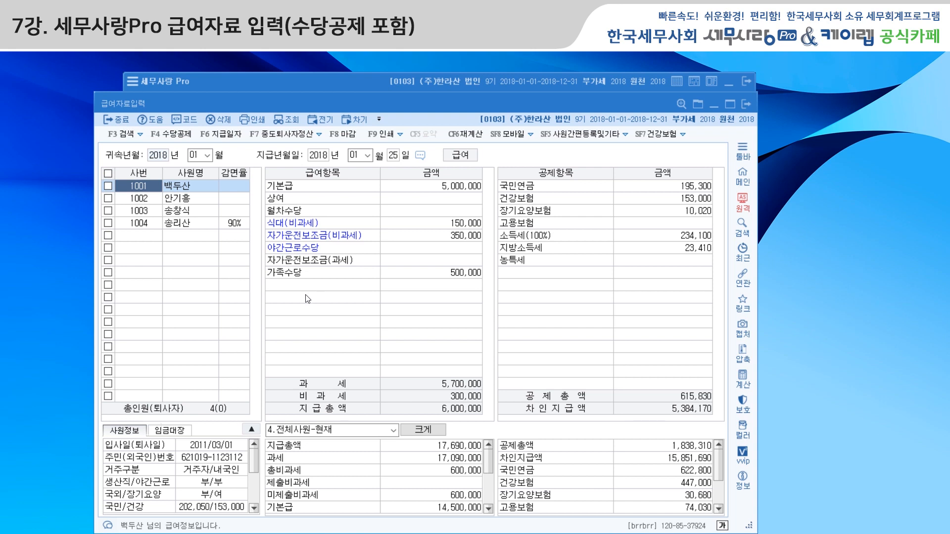
Step: Check the production-worker and night-work exemption settings in 사원등록 against the payroll's 야간근로수당 item, and close 사원등록
click(297, 251)
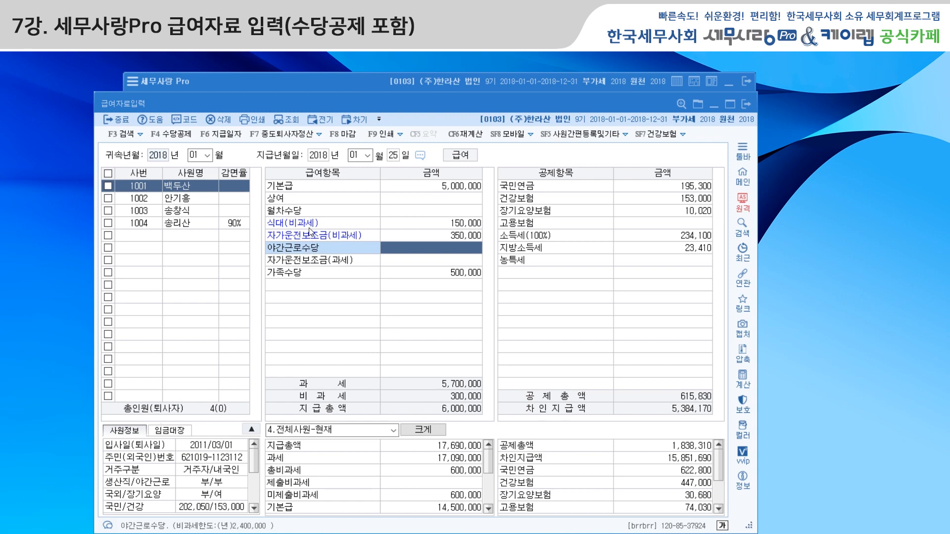
click(310, 82)
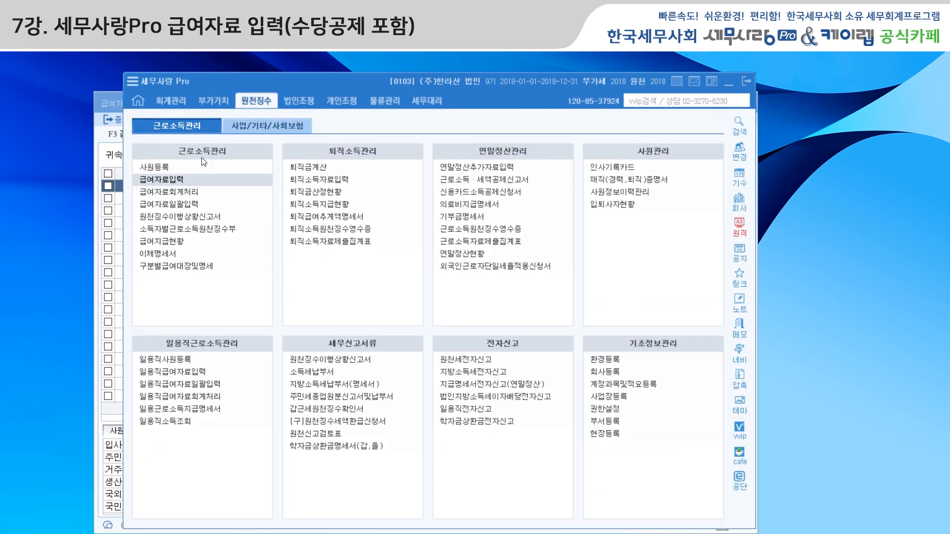
click(158, 167)
click(151, 167)
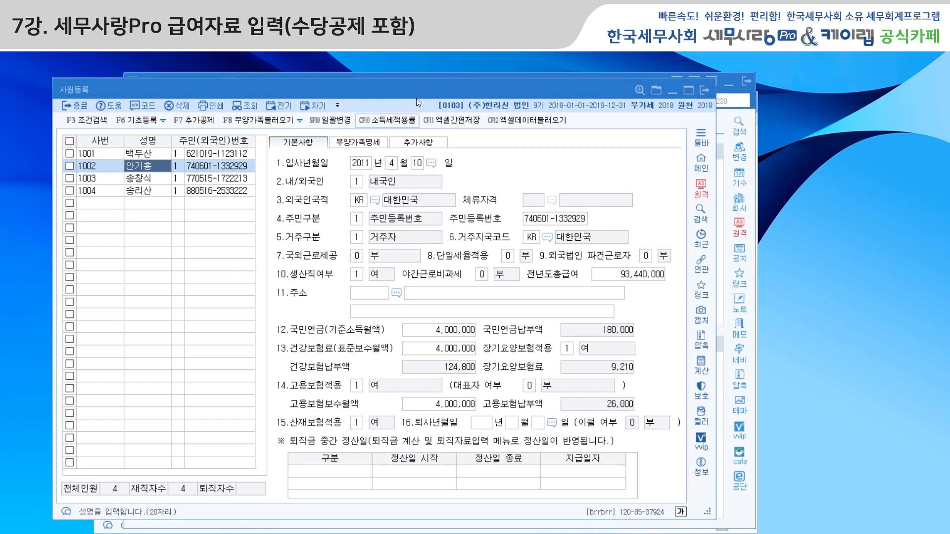
drag(579, 97, 556, 111)
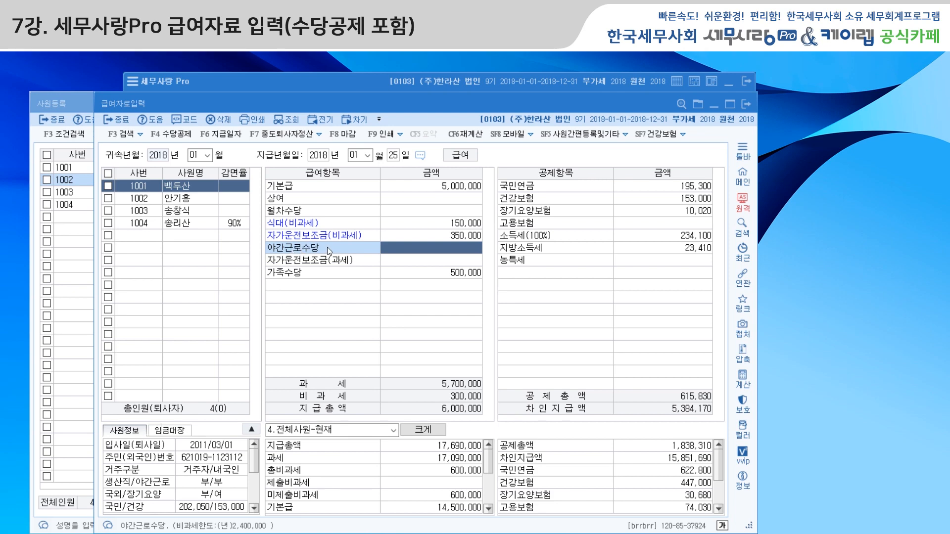
click(83, 256)
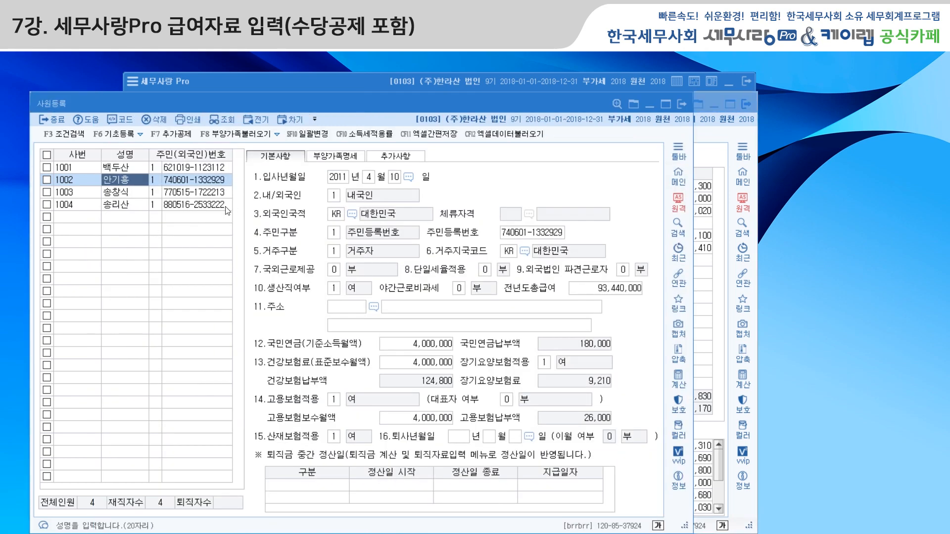
click(718, 146)
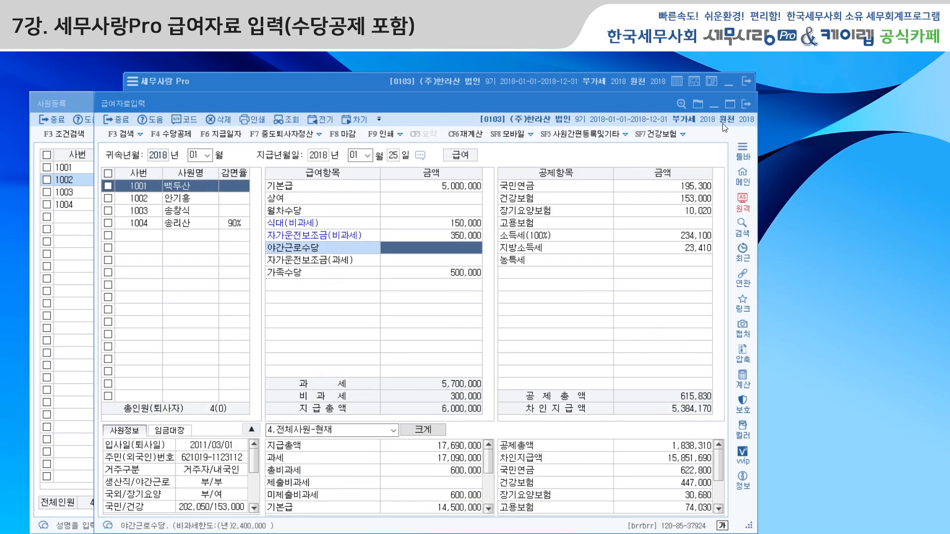
click(71, 101)
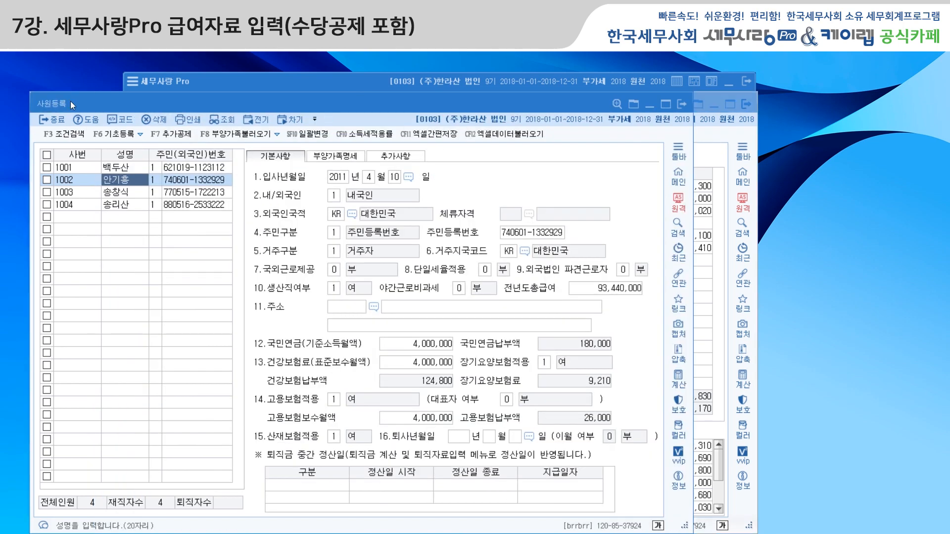
click(685, 106)
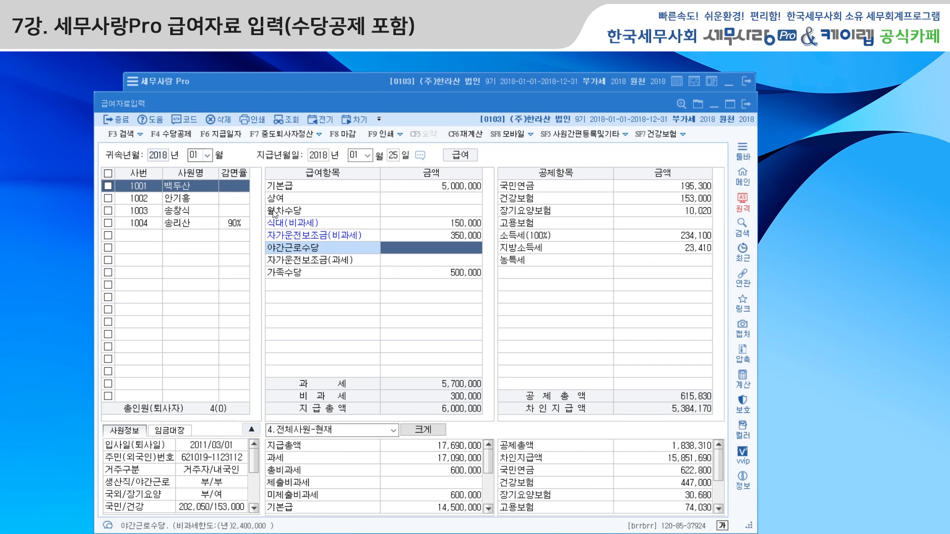
Step: Examine the non-taxable and taxable 자가운전보조금 items and reload the January 2018 payroll with payment date 2018-01-25
click(295, 236)
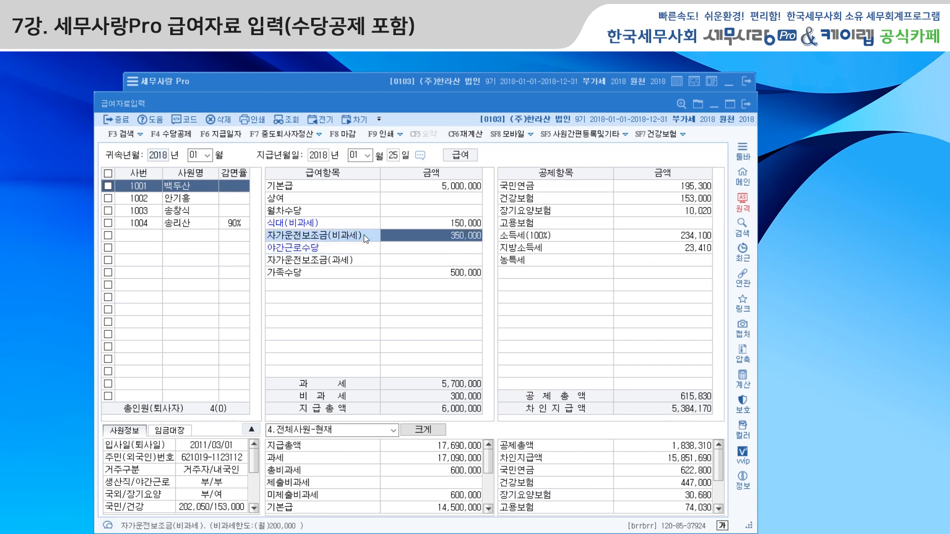
click(283, 263)
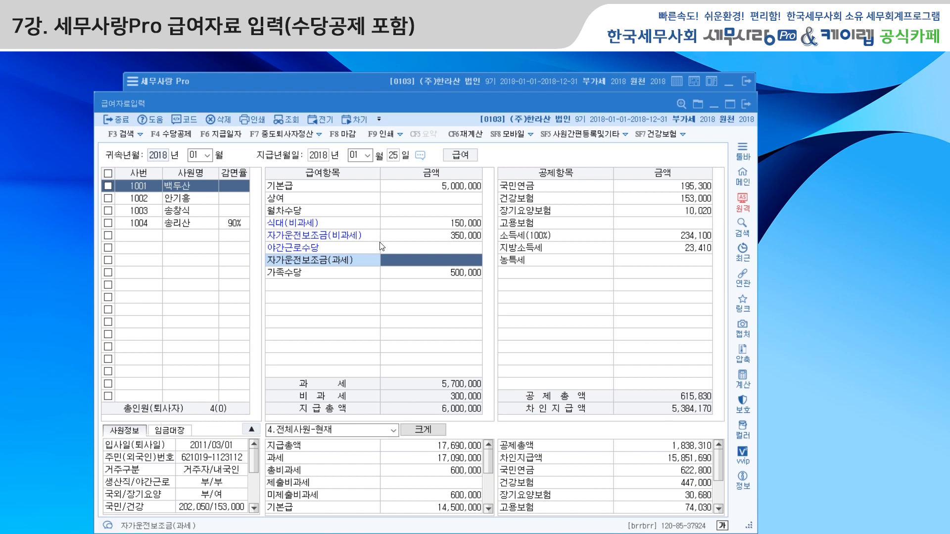
click(197, 155)
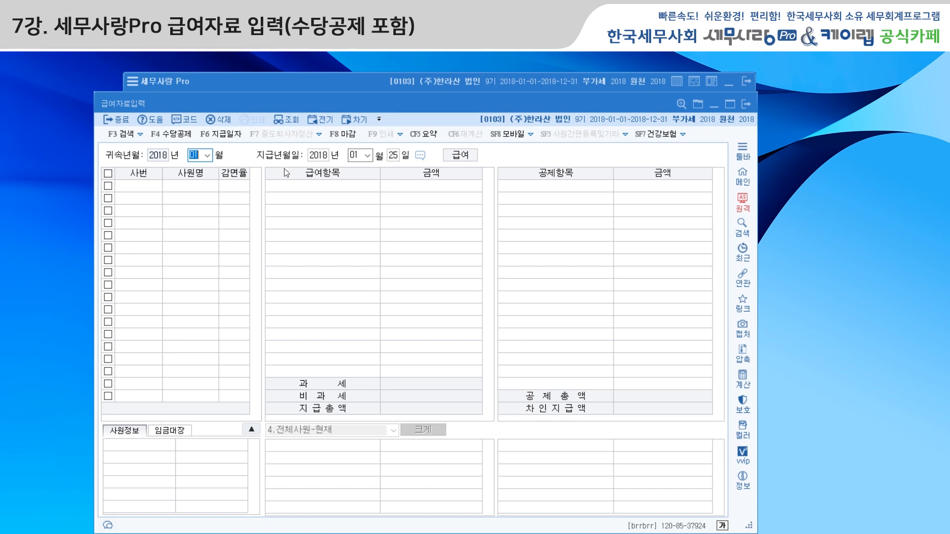
key(Return)
key(Return)
key(Return)
key(Return)
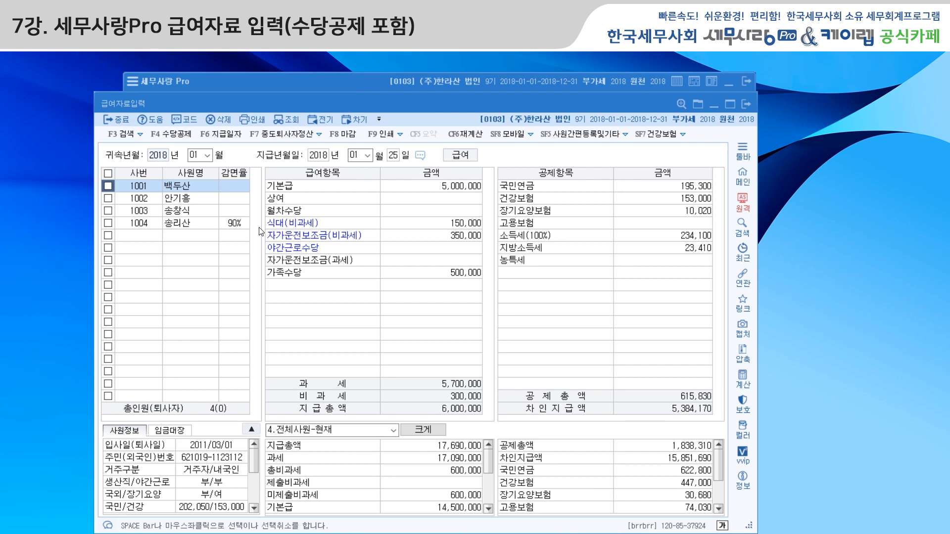
Step: Review the pay and deduction items of employees 1002, 1003 and 1004, and return to employee 1001
click(200, 199)
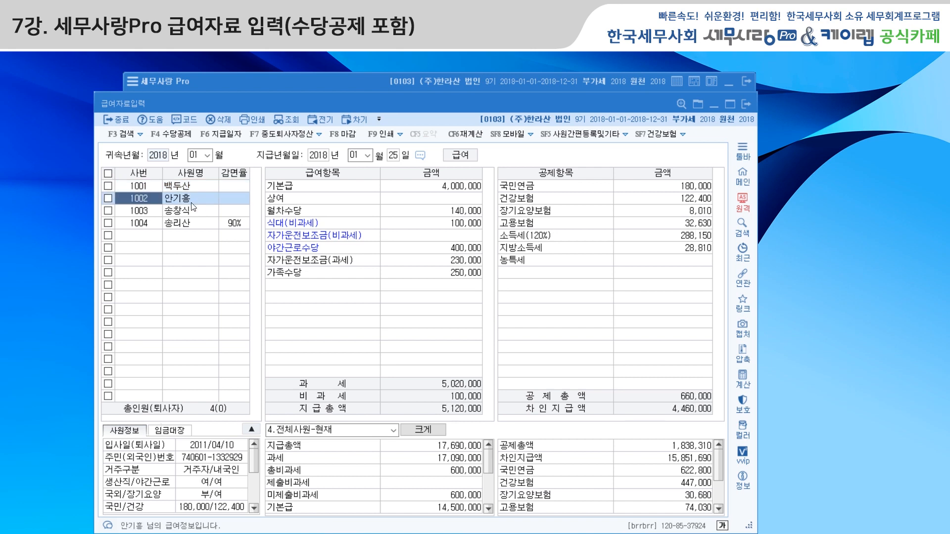
click(442, 266)
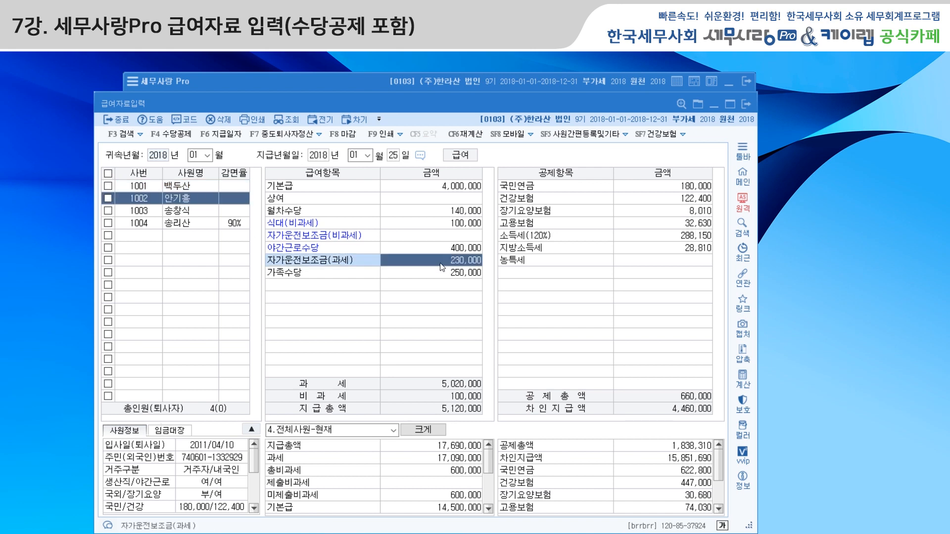
click(200, 211)
click(198, 226)
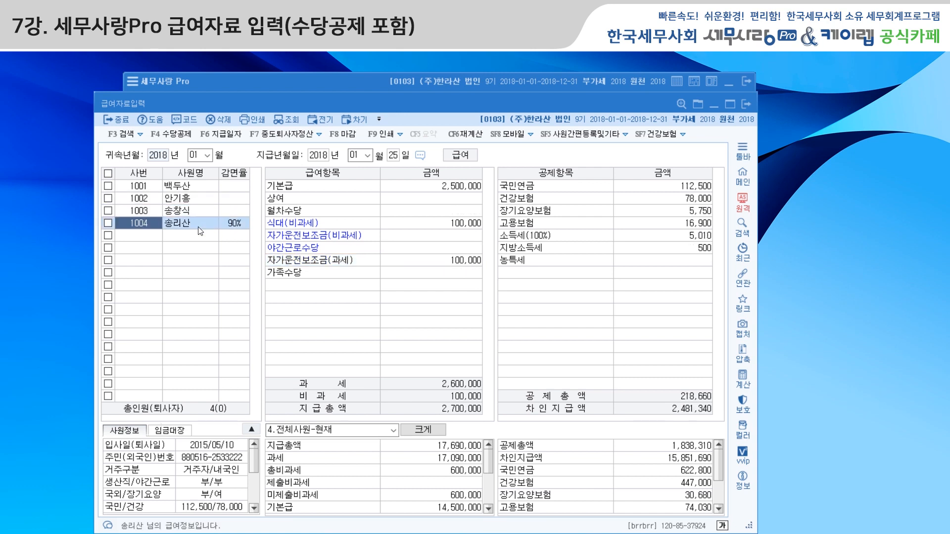
click(197, 189)
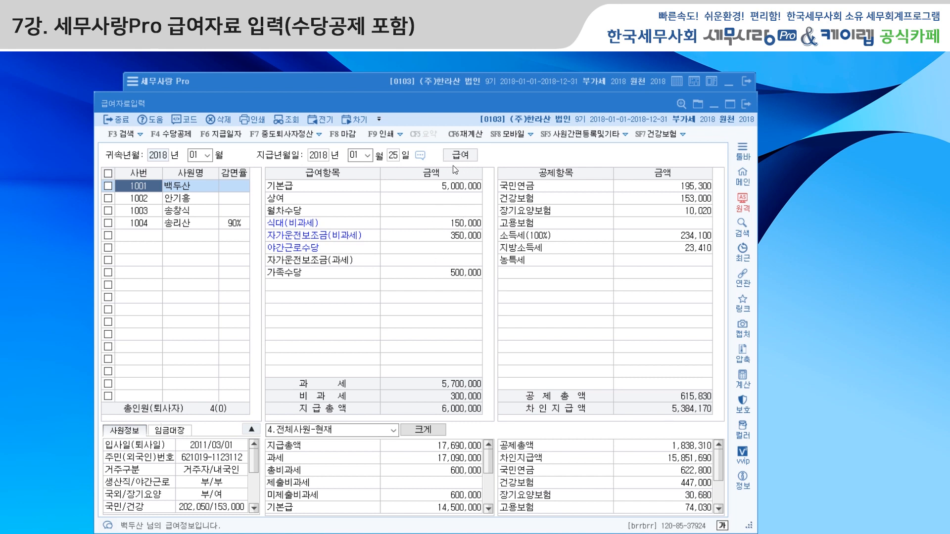
Step: Enter a 상여 of 2,000,000 for employee 1001 in the January payroll
click(463, 202)
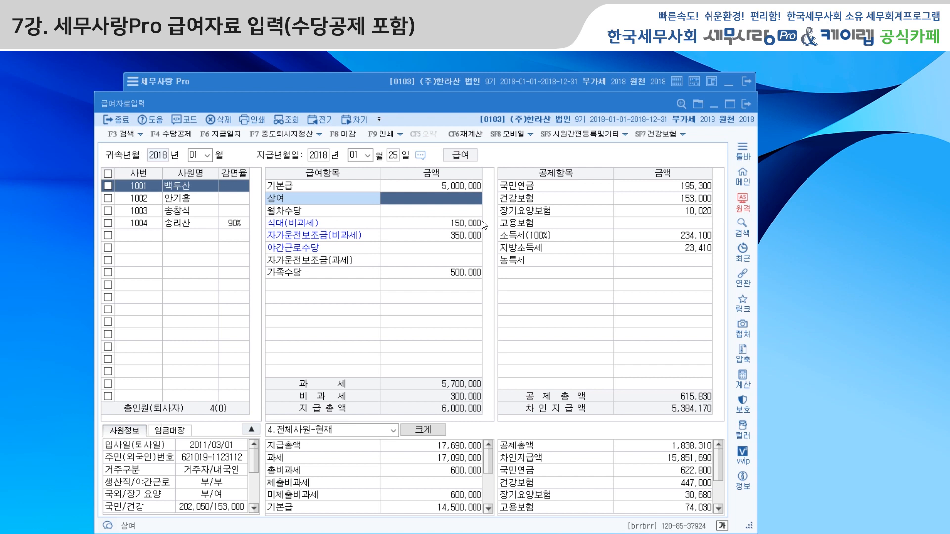
text(2000000)
key(Return)
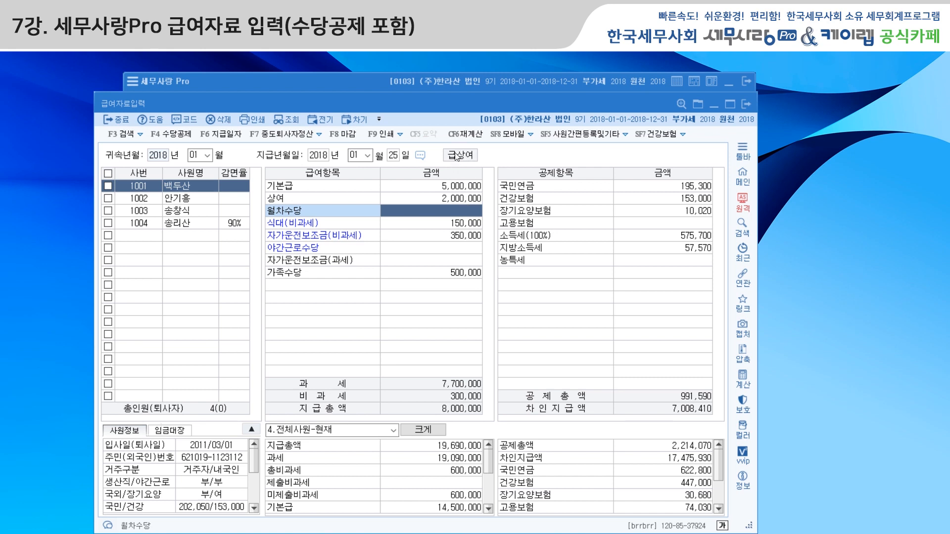
Step: Clear the 상여 amount of employee 1001
click(455, 198)
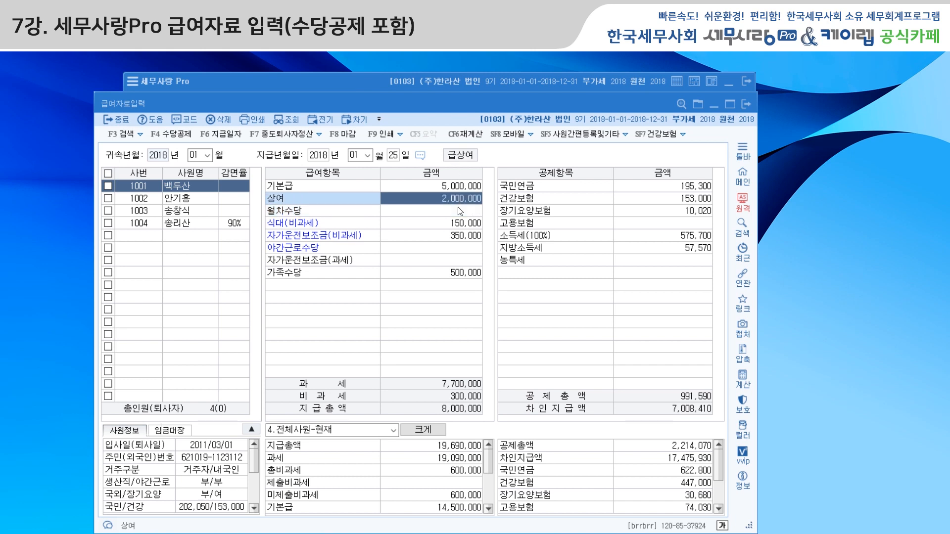
key(BackSpace)
key(BackSpace)
key(BackSpace)
key(BackSpace)
key(BackSpace)
key(BackSpace)
key(BackSpace)
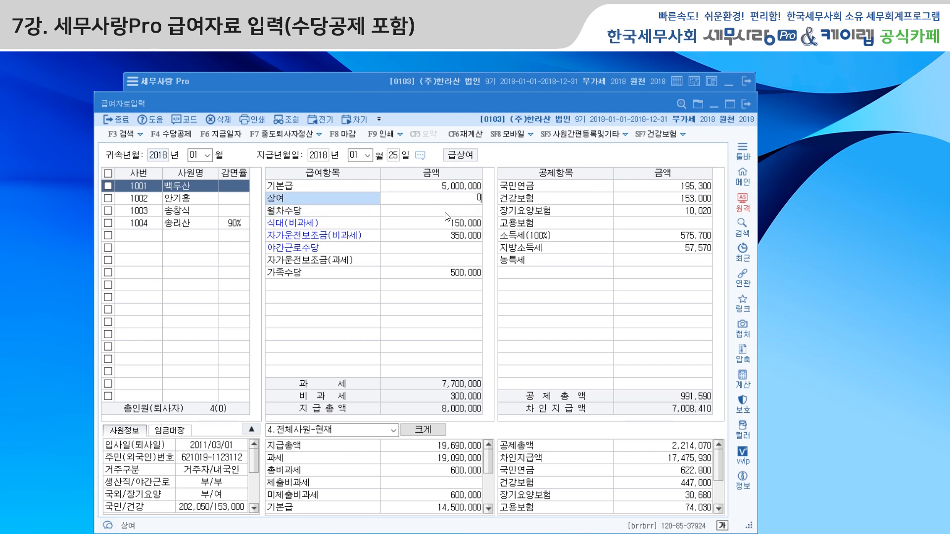
click(448, 214)
click(408, 199)
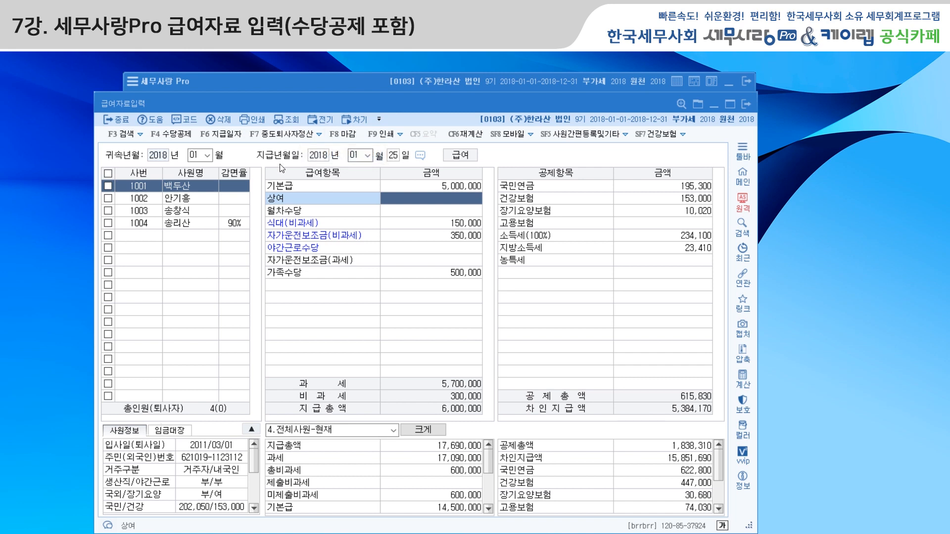
click(319, 135)
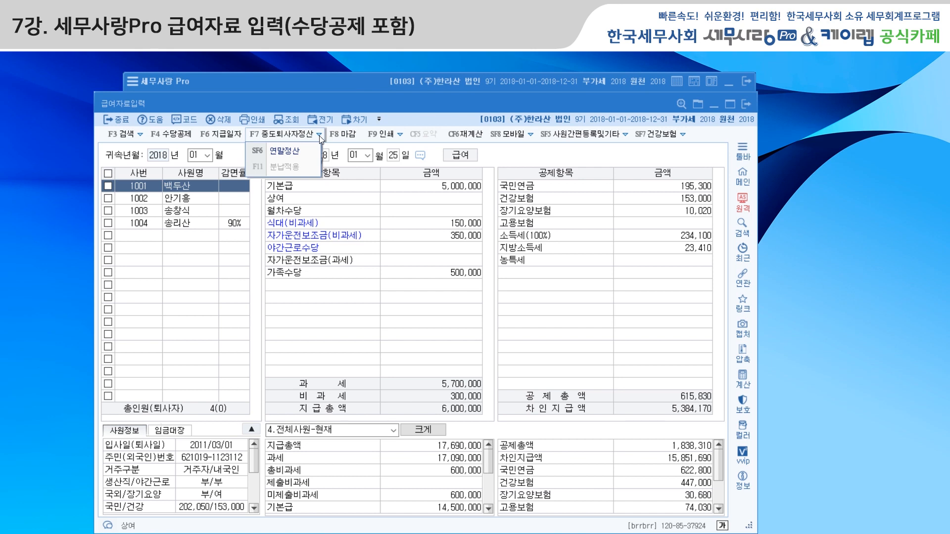
click(320, 135)
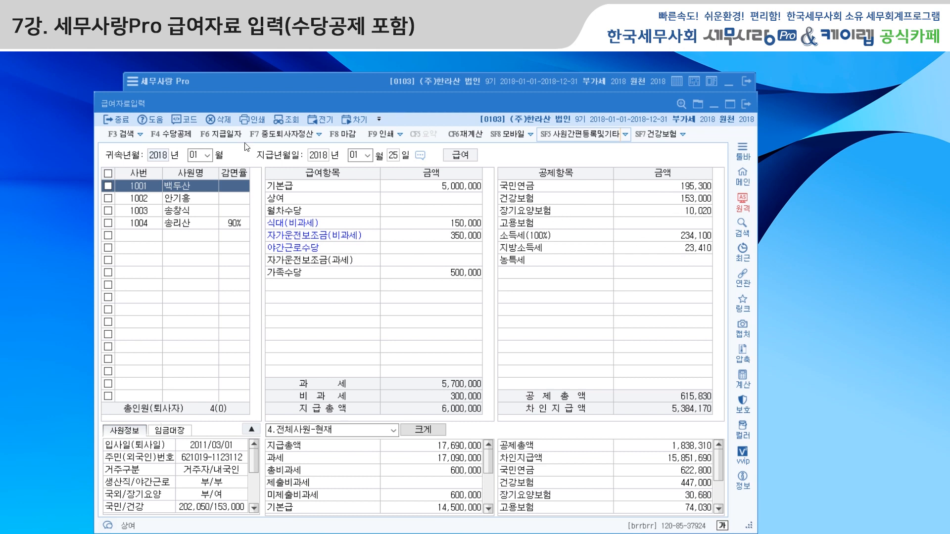
Step: Load the February 2018 payroll with the payment date 2018-02-25
click(207, 156)
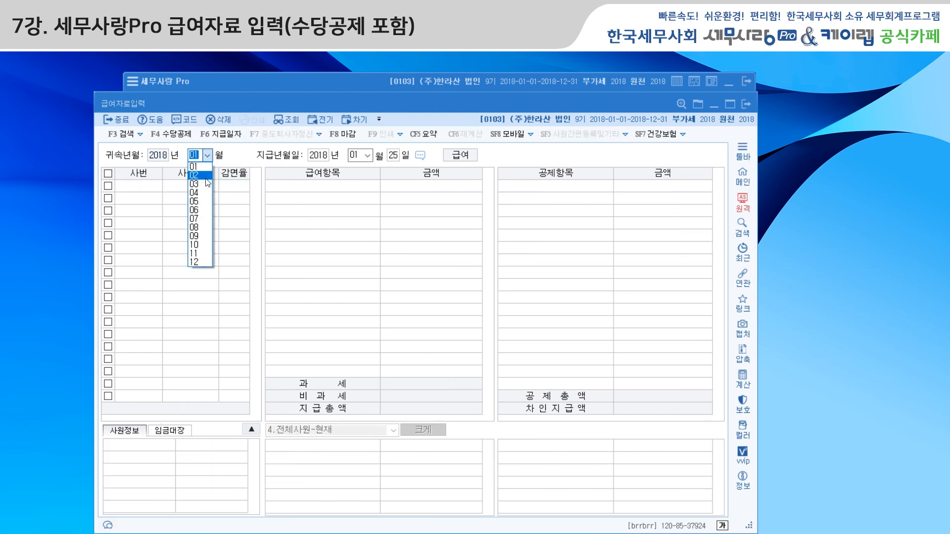
click(206, 179)
key(Return)
key(Return)
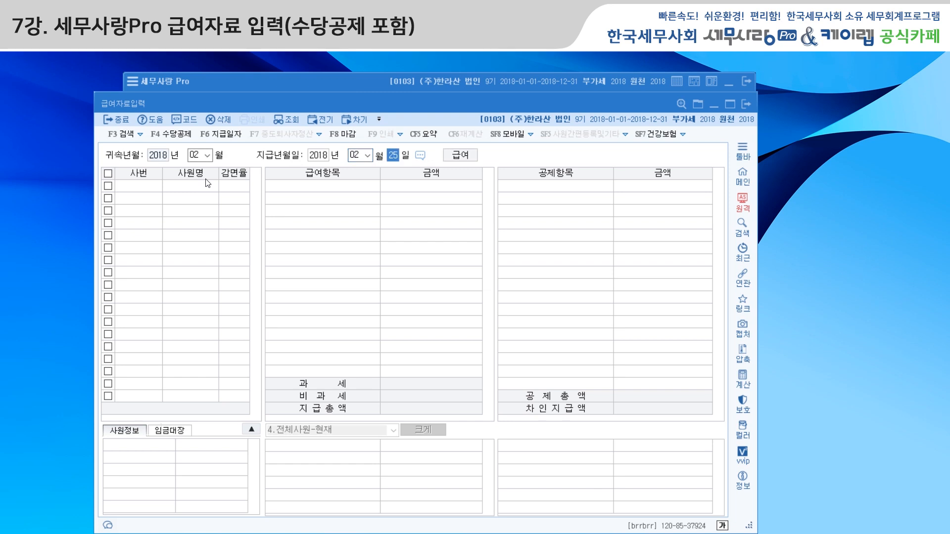
key(Return)
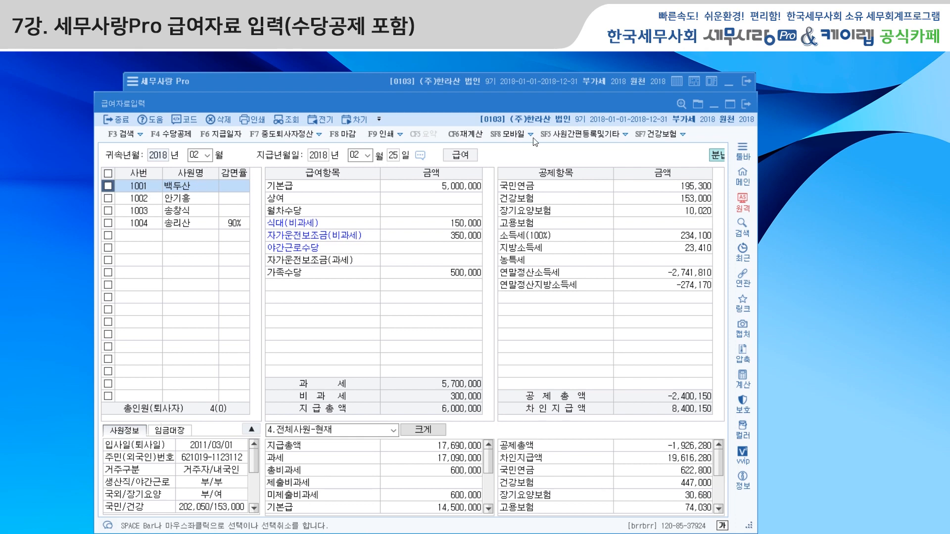
Step: Close the payroll, open 사원등록 and set the 퇴사년월일 of employee 1003 to 2018-05-25
click(746, 105)
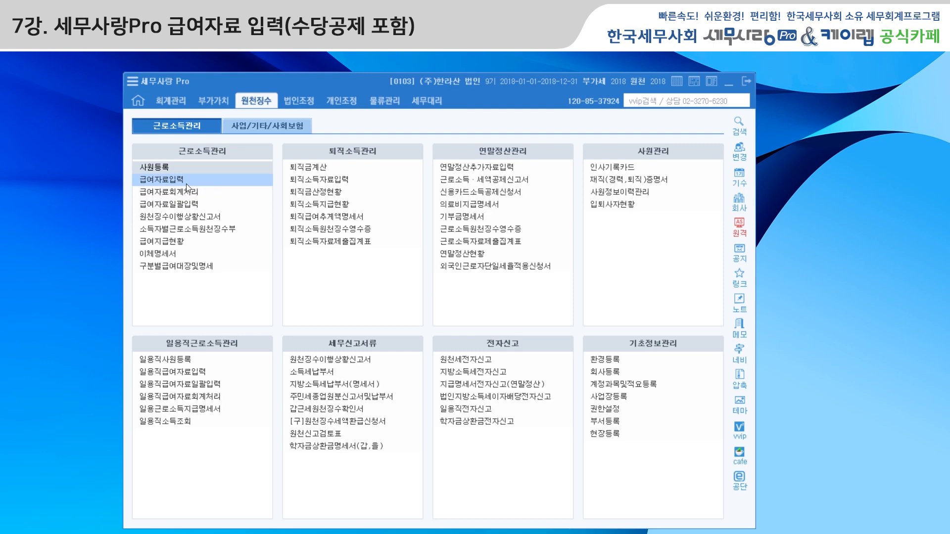
click(163, 170)
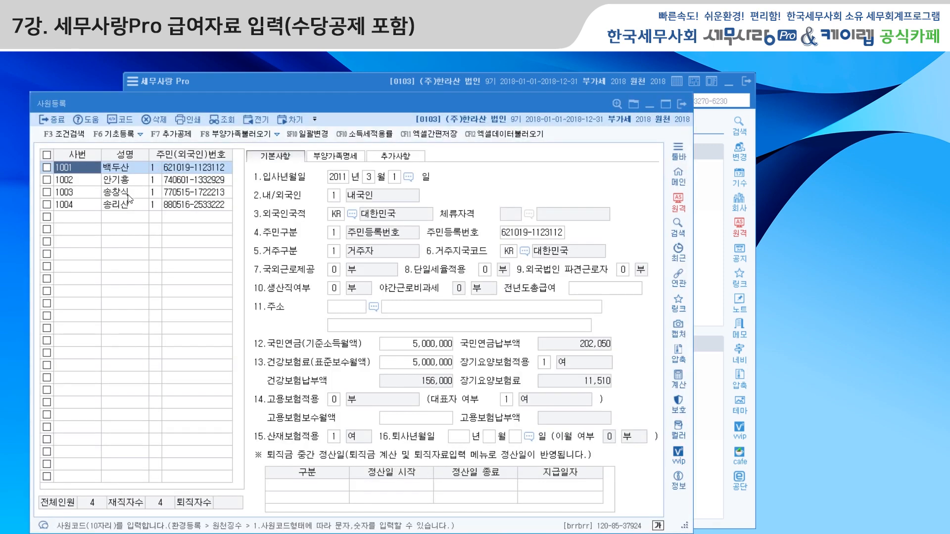
click(128, 194)
click(462, 439)
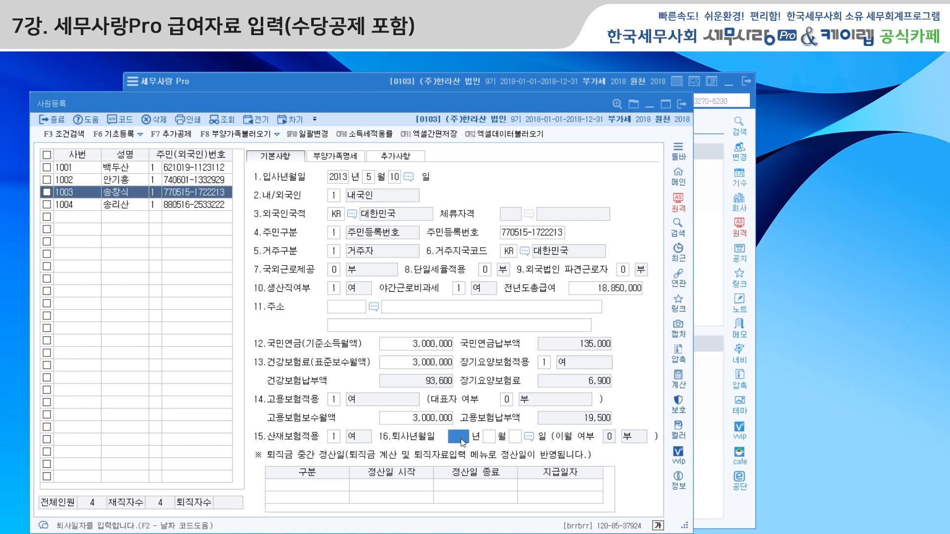
drag(438, 103, 443, 80)
text(2018 년 5)
key(Return)
text(25)
key(Return)
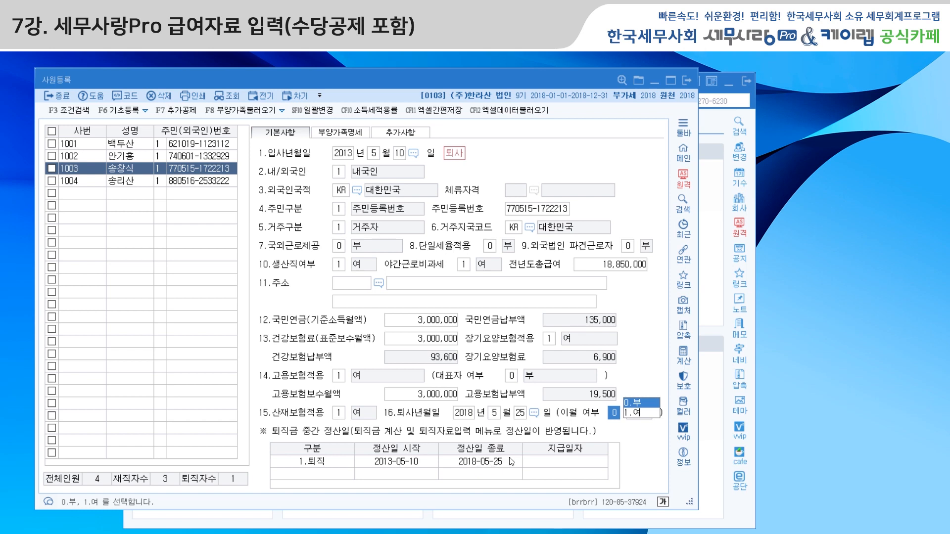
Step: Set the 지급일자 of the employee's 퇴직 settlement row to 2018-05-25 and close 사원등록
click(558, 464)
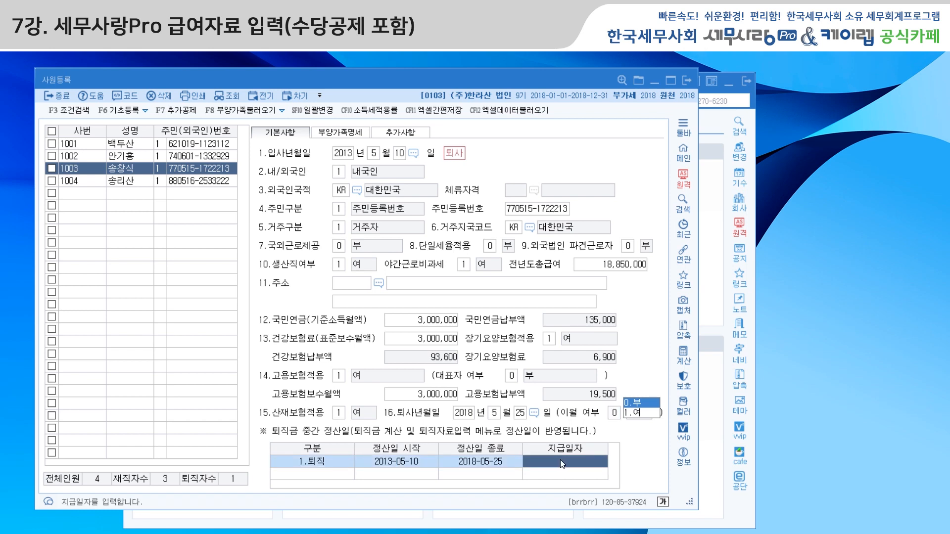
text(2018-05-25)
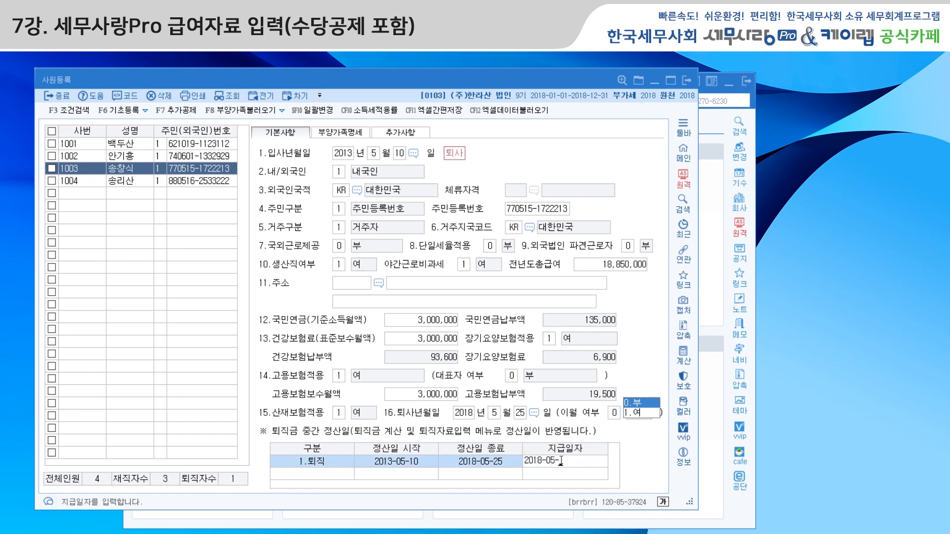
key(Return)
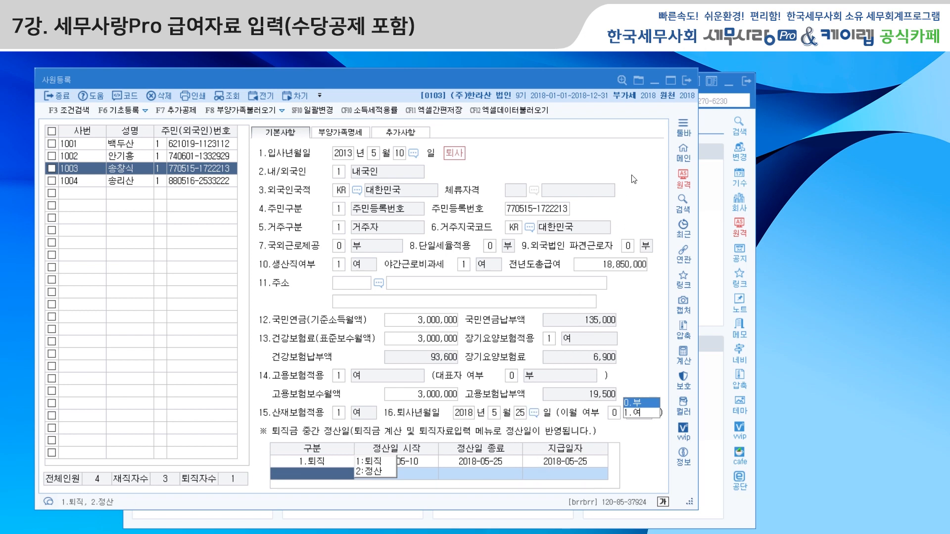
click(686, 79)
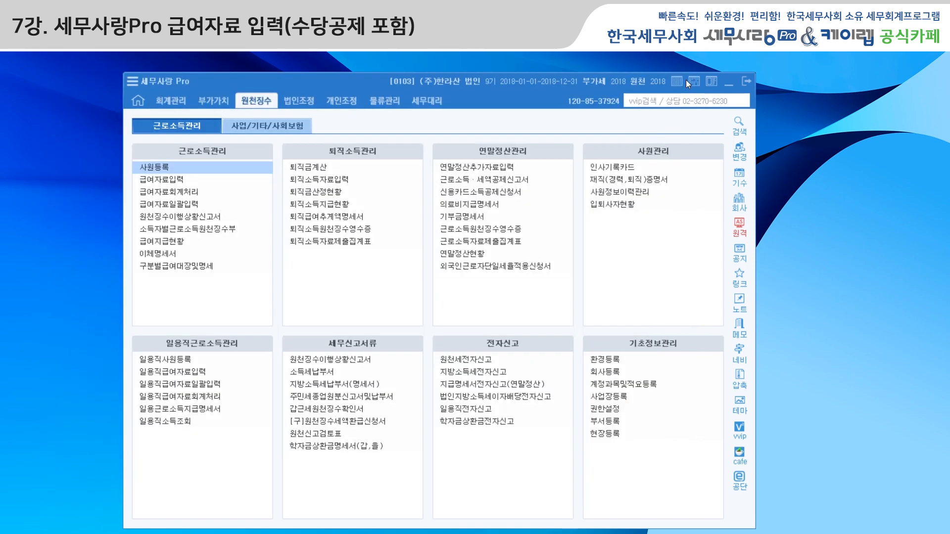
Step: Open 급여자료입력 and load the May 2018 payroll with the payment date 2018-05-25
click(187, 181)
text(5)
key(Return)
key(Return)
key(Return)
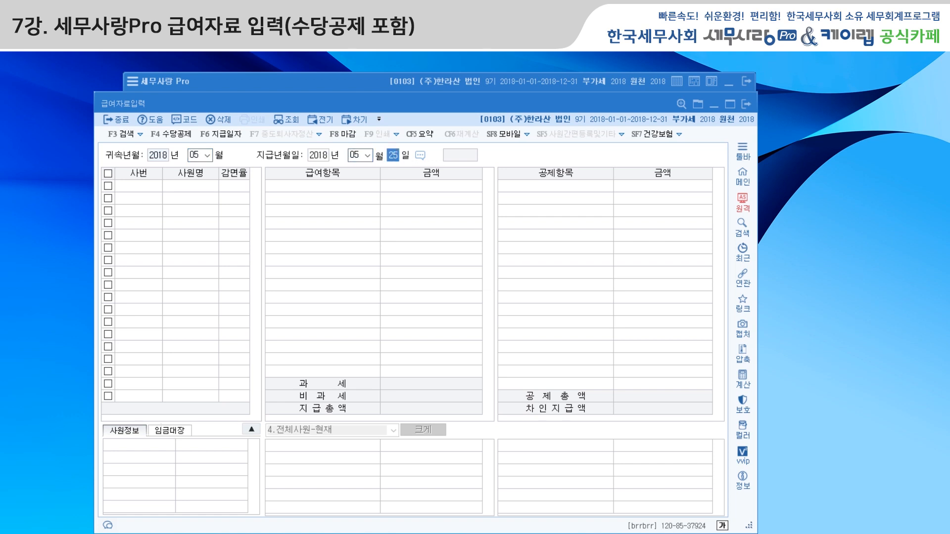
key(Return)
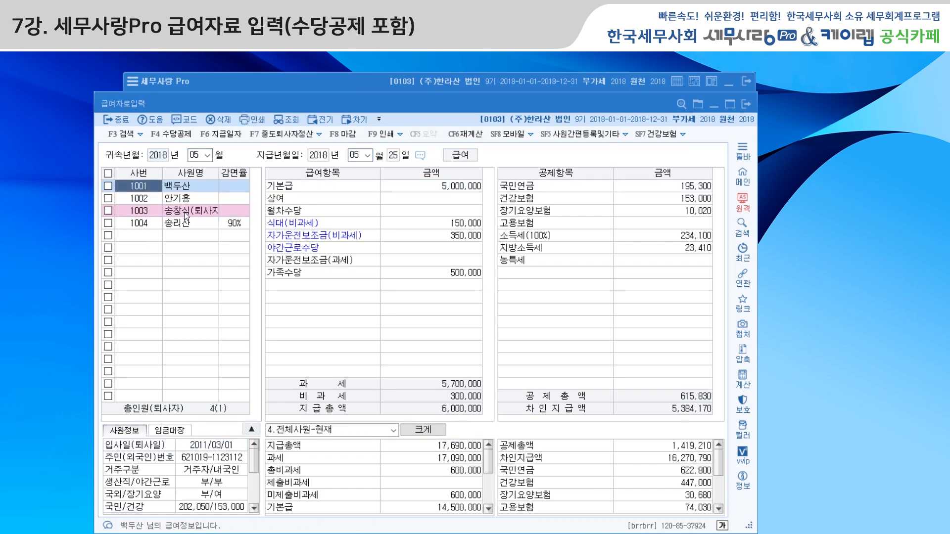
Step: Run 중도퇴사자정산 for employee 1003, add the 퇴사월 소득세 to the prepaid tax and reflect the settlement in the payroll
click(184, 213)
click(178, 219)
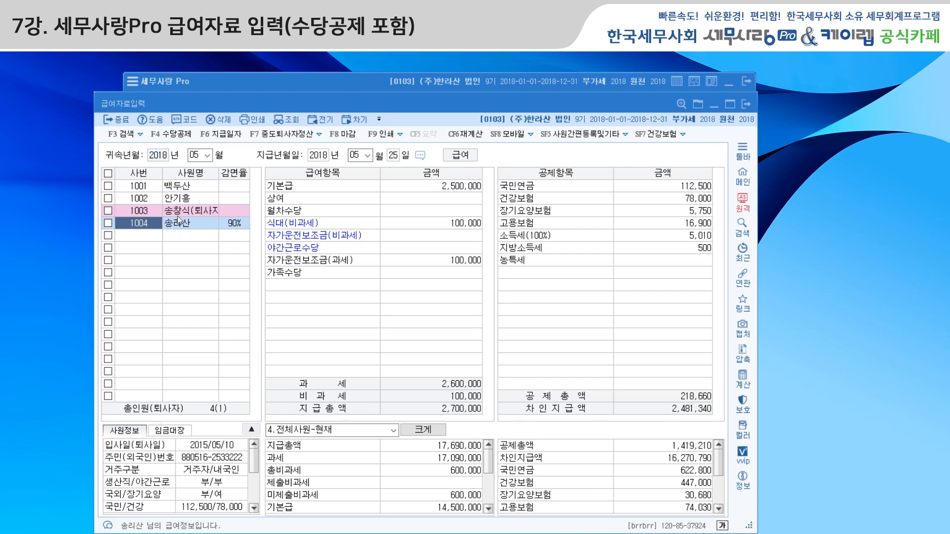
click(205, 210)
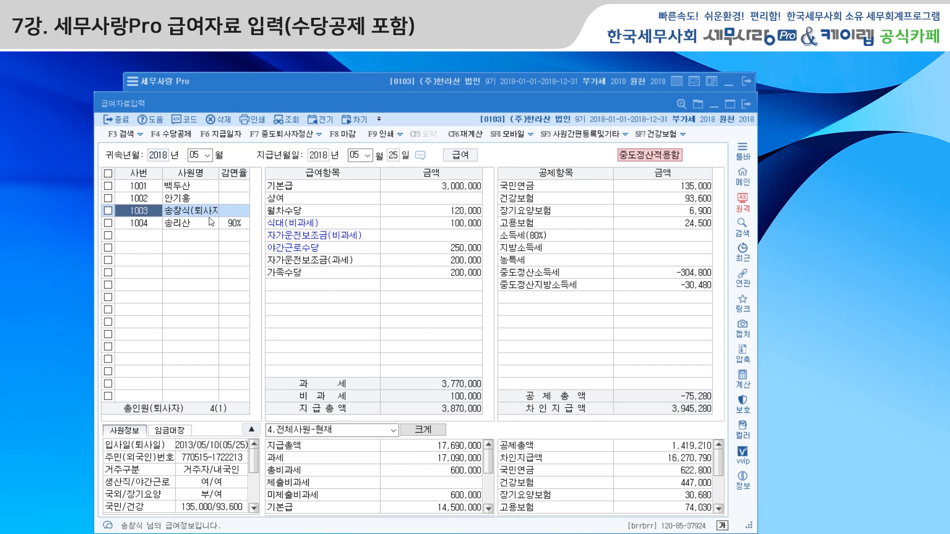
click(272, 140)
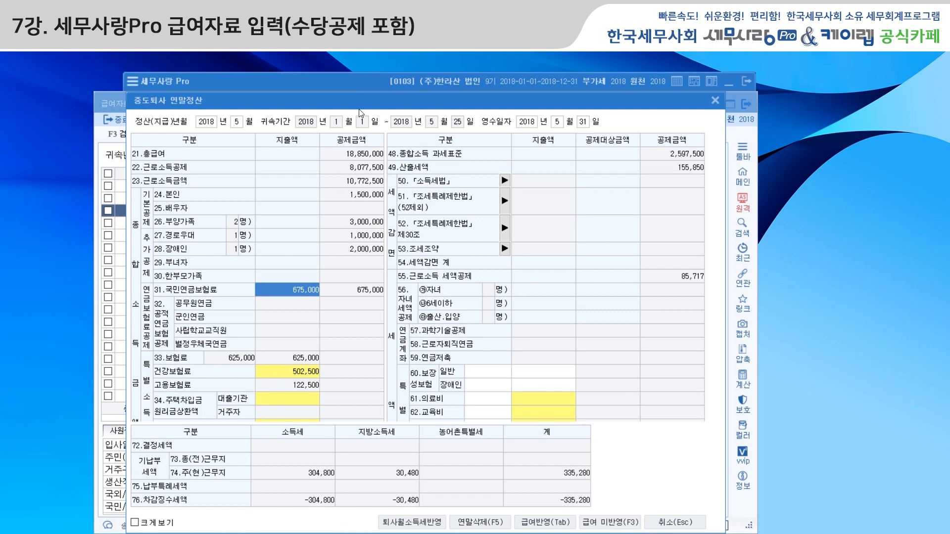
drag(373, 100, 346, 75)
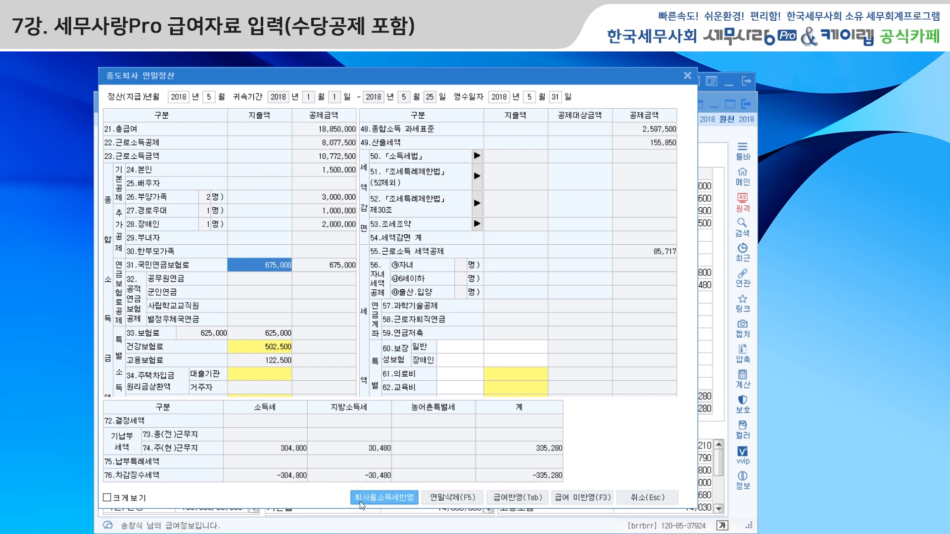
click(397, 498)
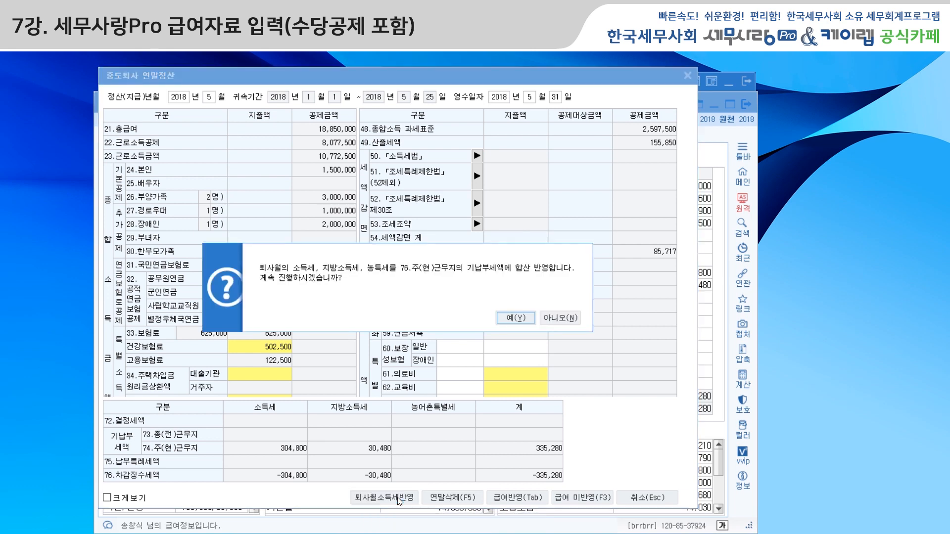
click(512, 318)
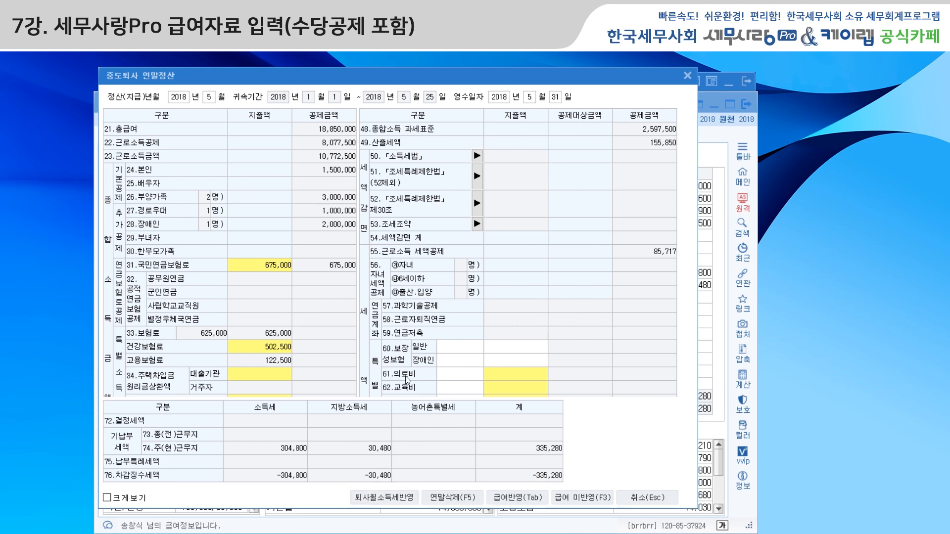
click(515, 499)
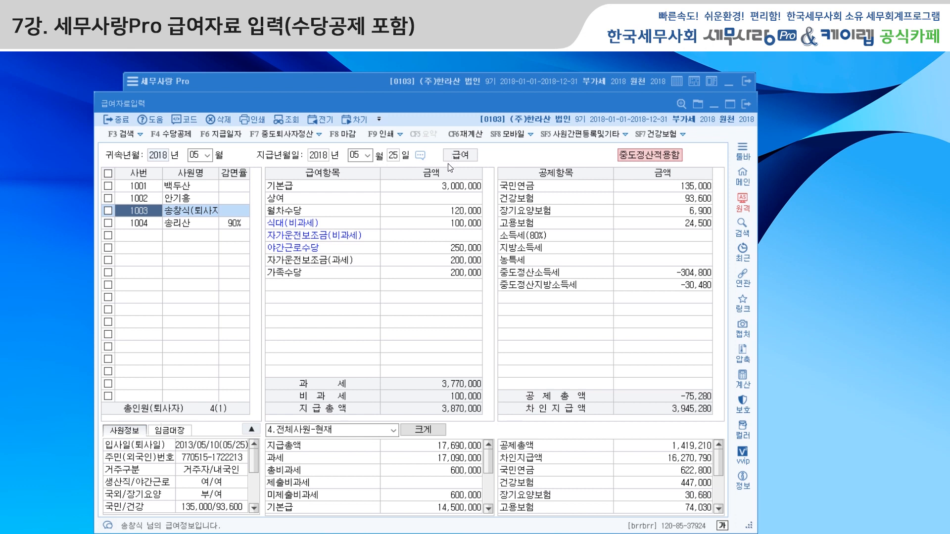
Step: Close the payroll, switch the 원천 작업년도 to 2017 and view 연말정산추가자료입력
click(746, 104)
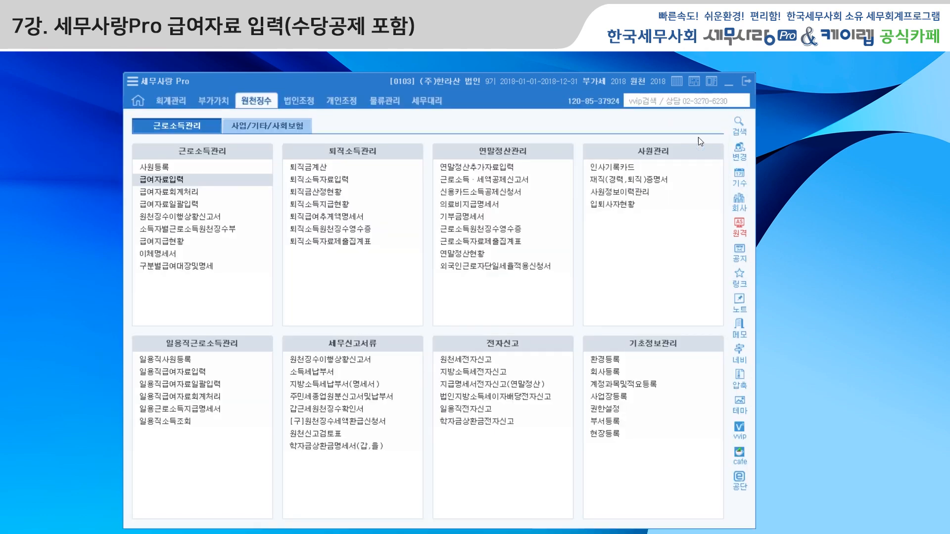
click(622, 83)
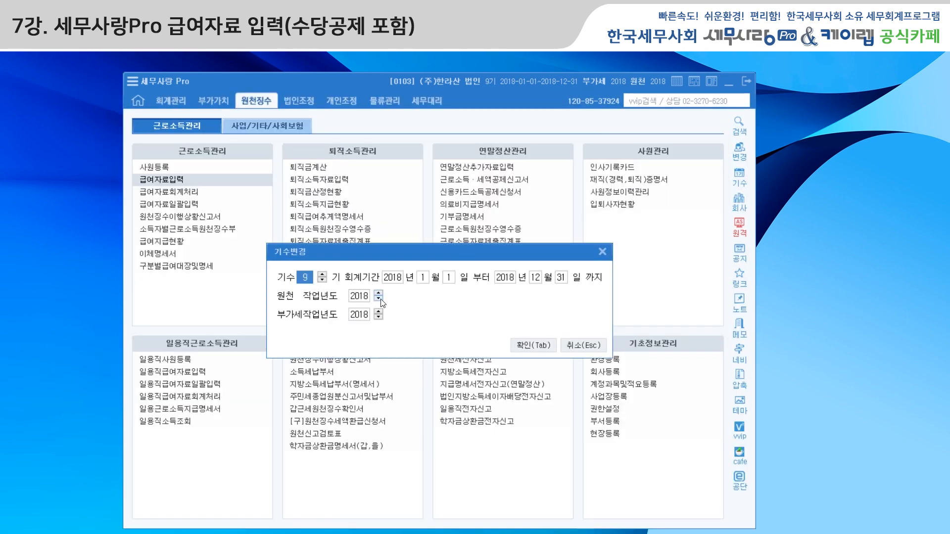
click(523, 345)
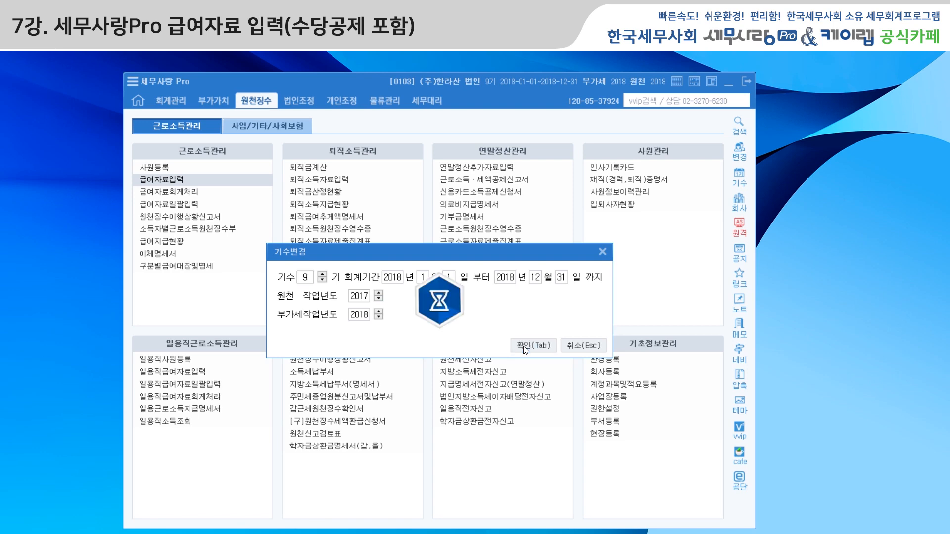
click(487, 170)
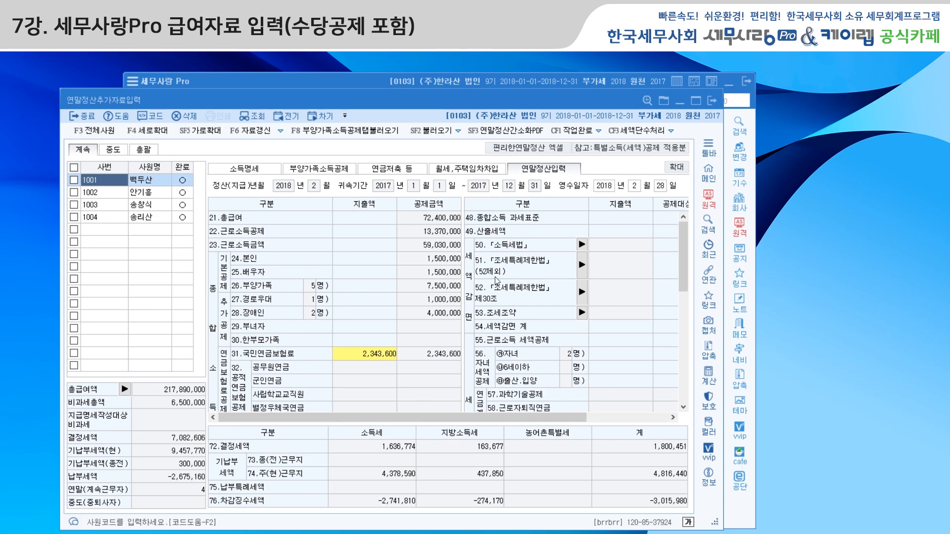
click(710, 101)
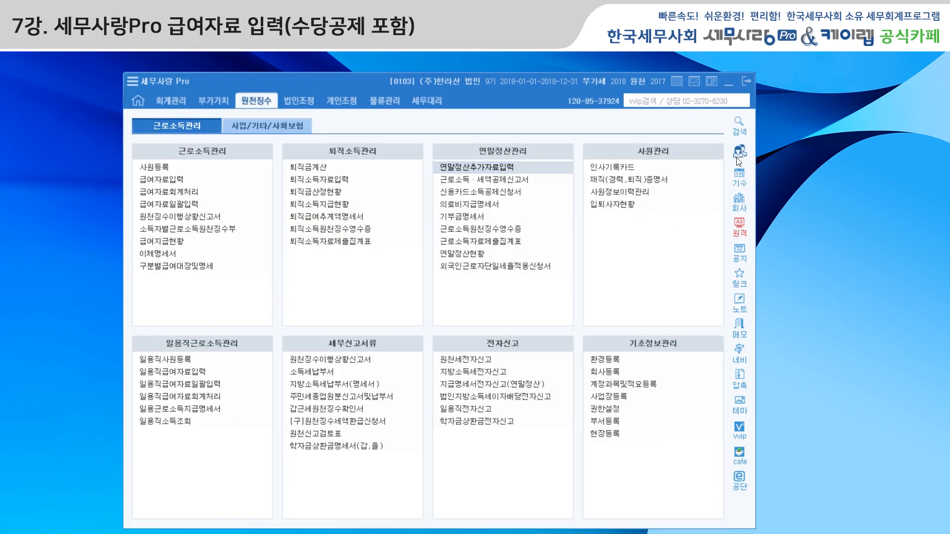
Step: Set the 원천 작업년도 back to 2018
click(740, 157)
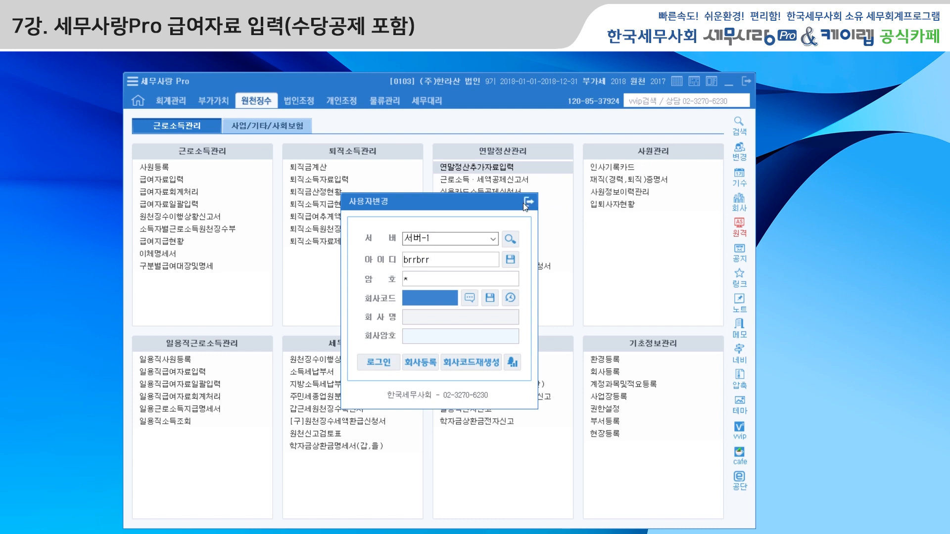
key(Escape)
click(740, 178)
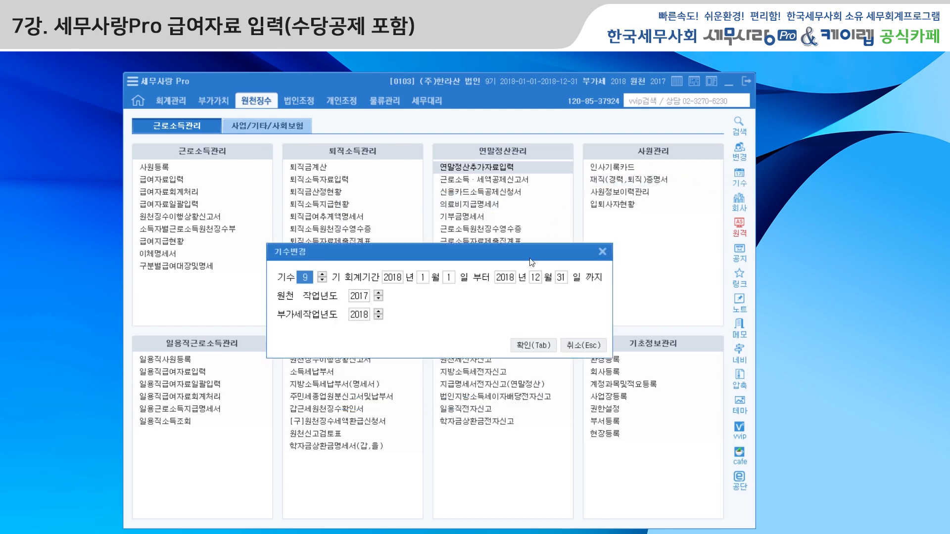
click(379, 293)
click(535, 345)
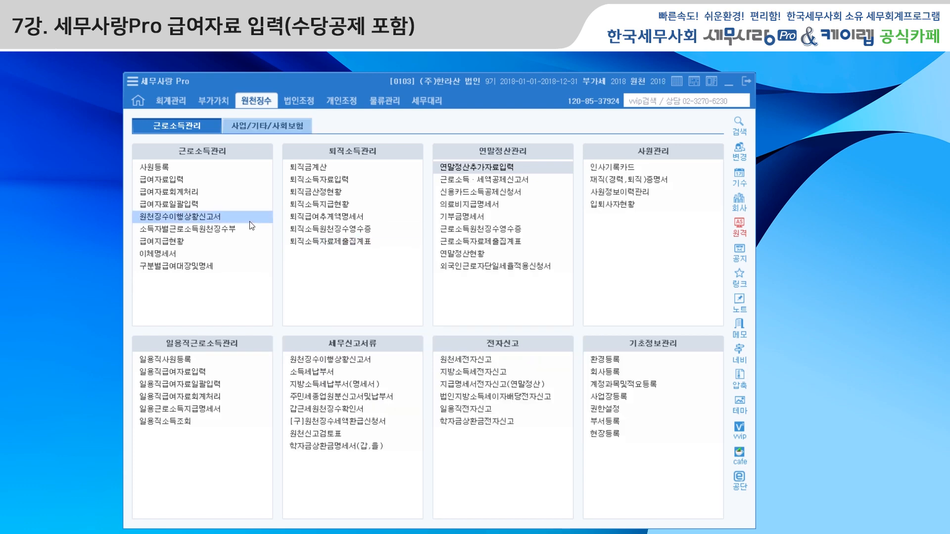
Step: Open 급여자료입력 and load the February 2018 payroll with the payment date 2018-02-25
click(183, 180)
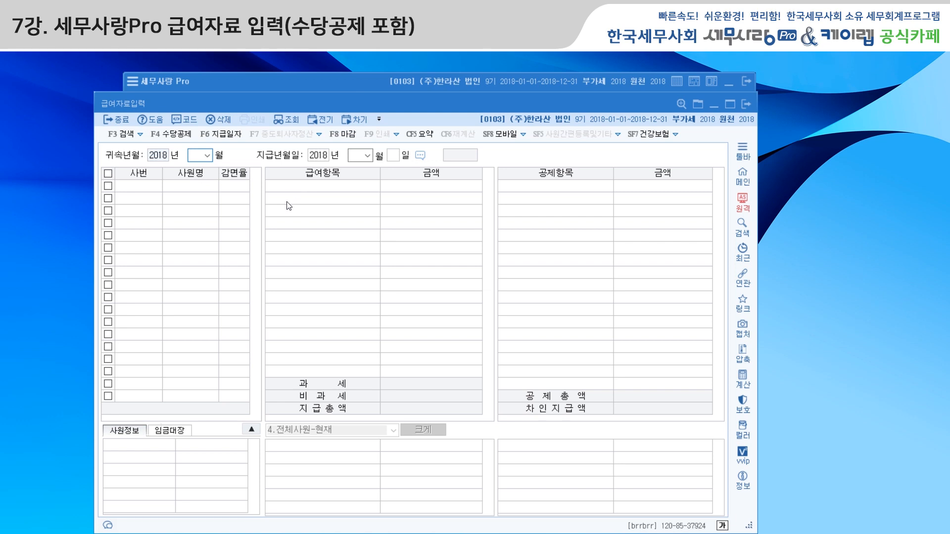
text(02)
key(Return)
key(Return)
key(Return)
key(Return)
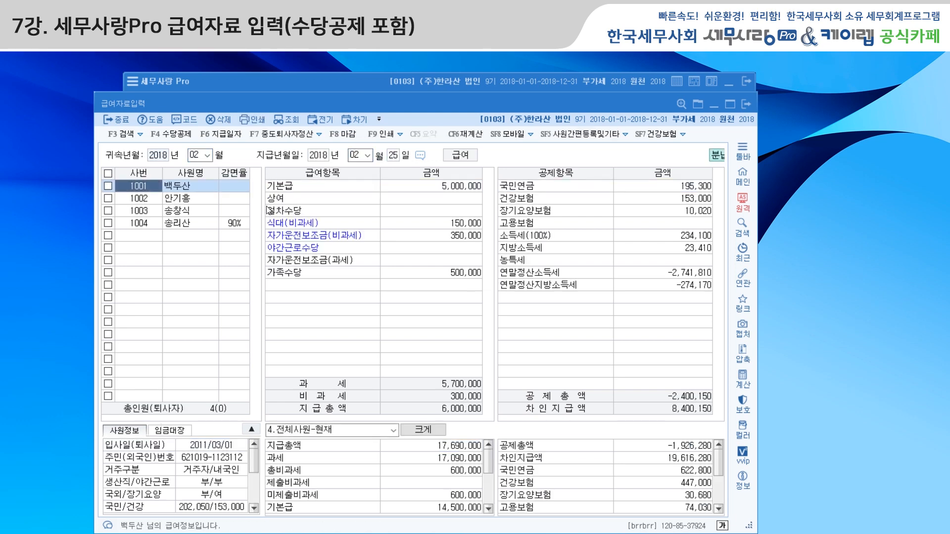
Step: Open the 연말정산 function for the February payroll and reload the employees' settlement data
click(320, 134)
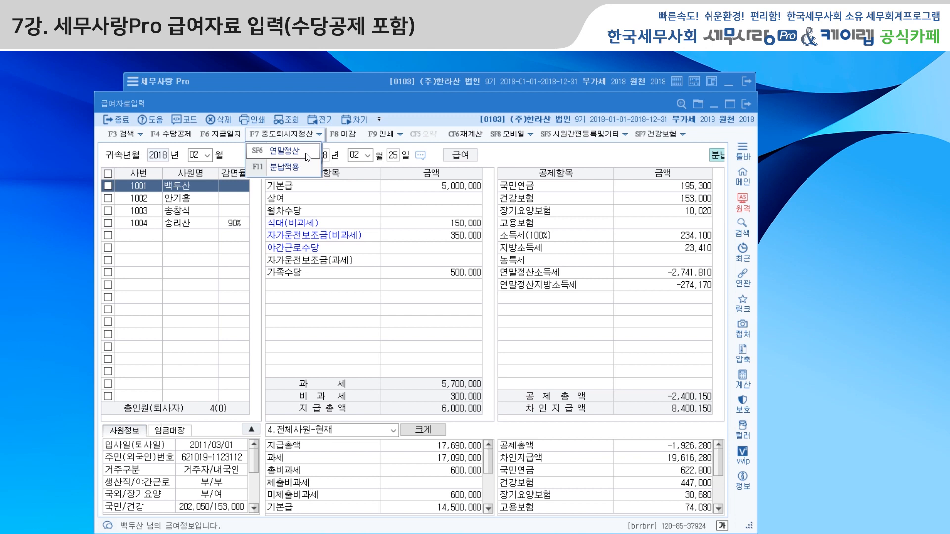
click(284, 151)
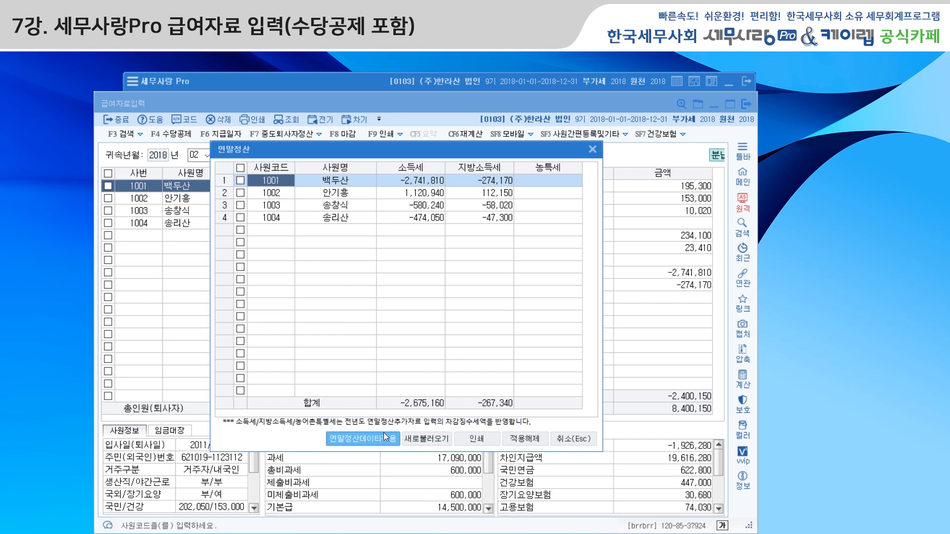
click(425, 440)
click(424, 327)
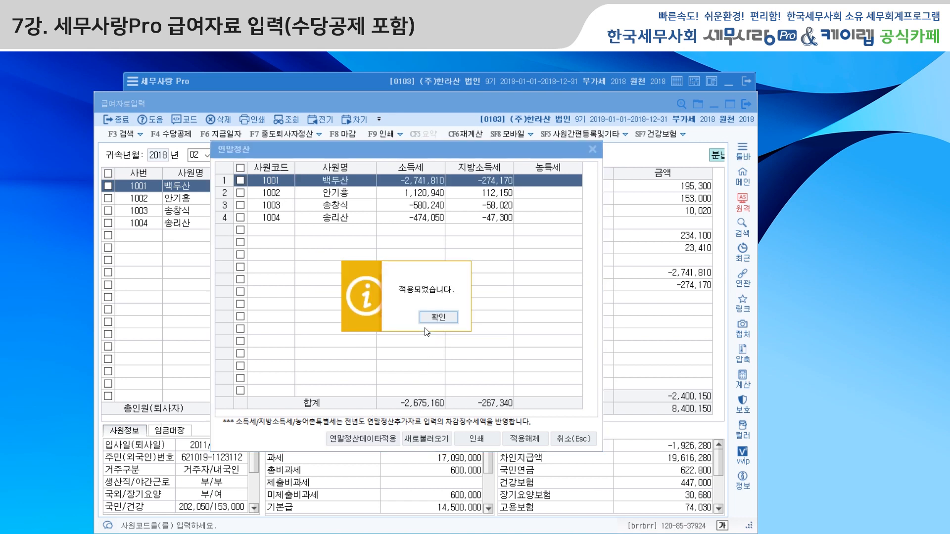
click(429, 319)
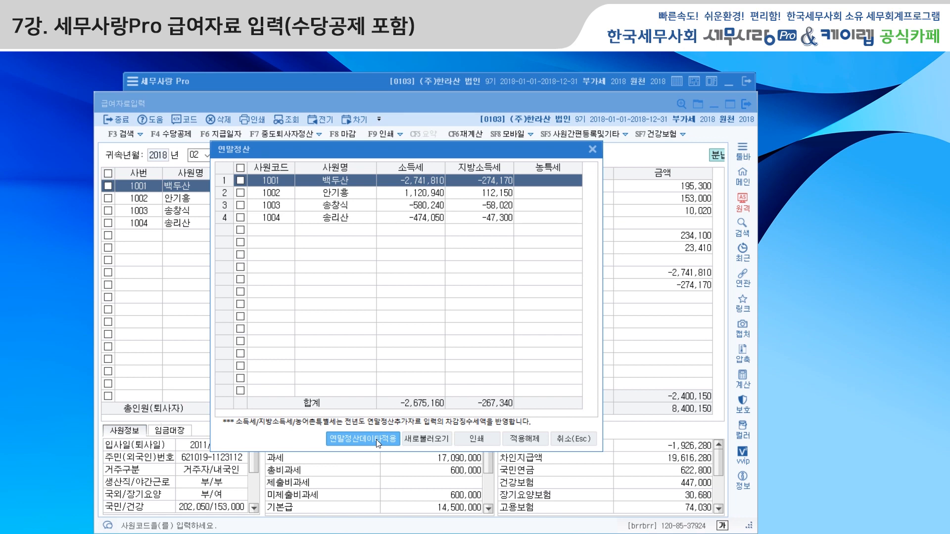
Step: Apply the 연말정산 data of all listed employees to the February payroll
click(241, 169)
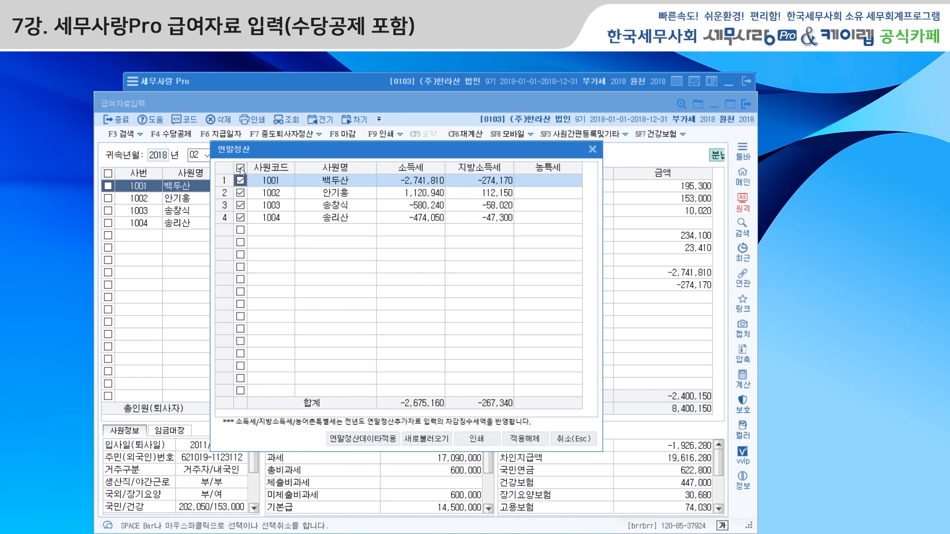
click(362, 439)
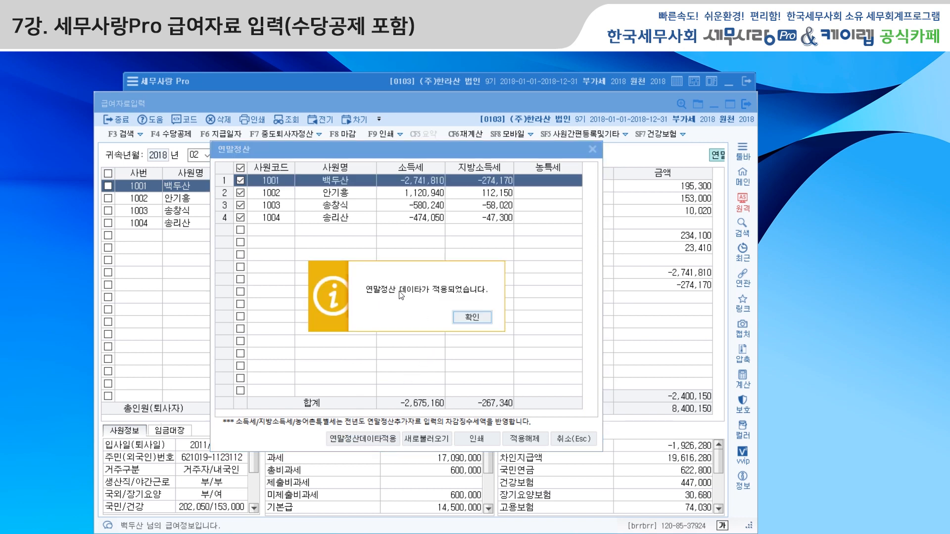
click(472, 317)
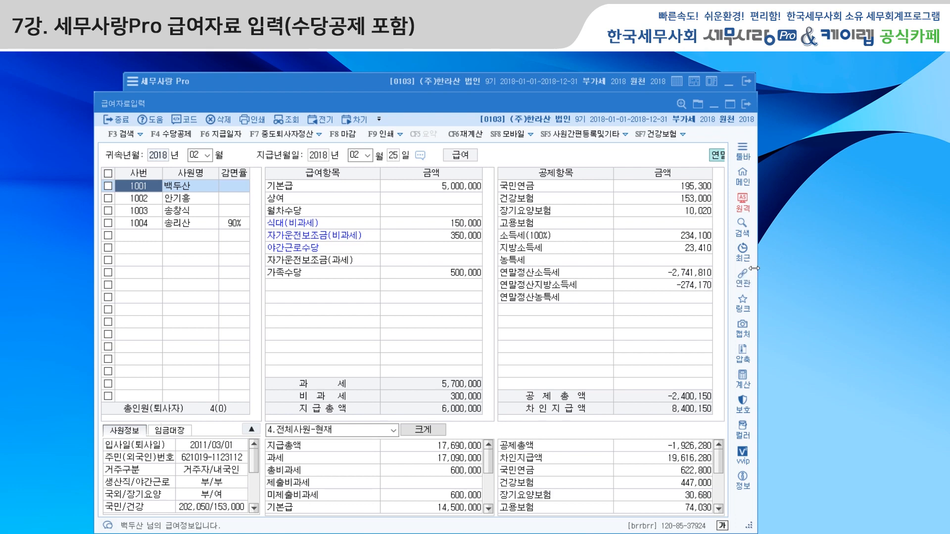
Step: Widen the payroll window and examine the 연말정산 deduction items of employees 1002 to 1004
drag(754, 268, 769, 268)
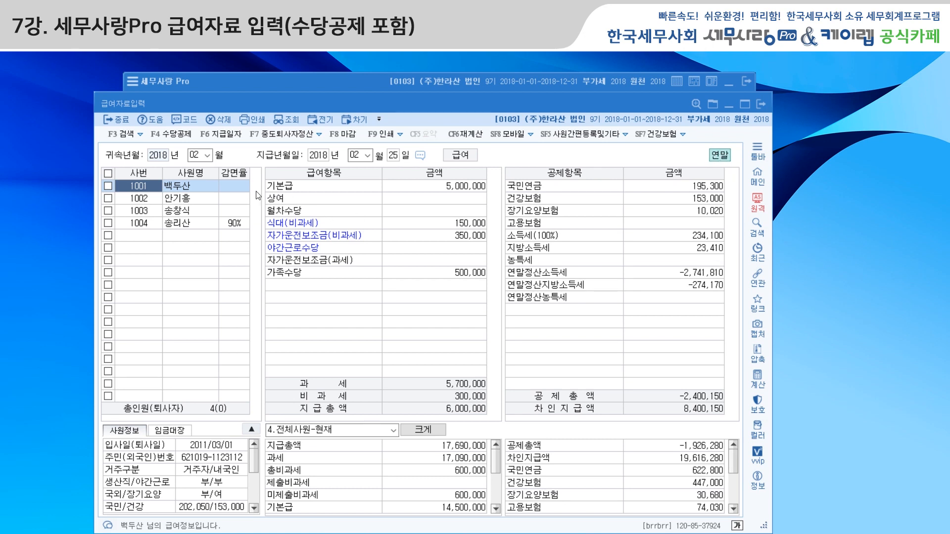
click(200, 204)
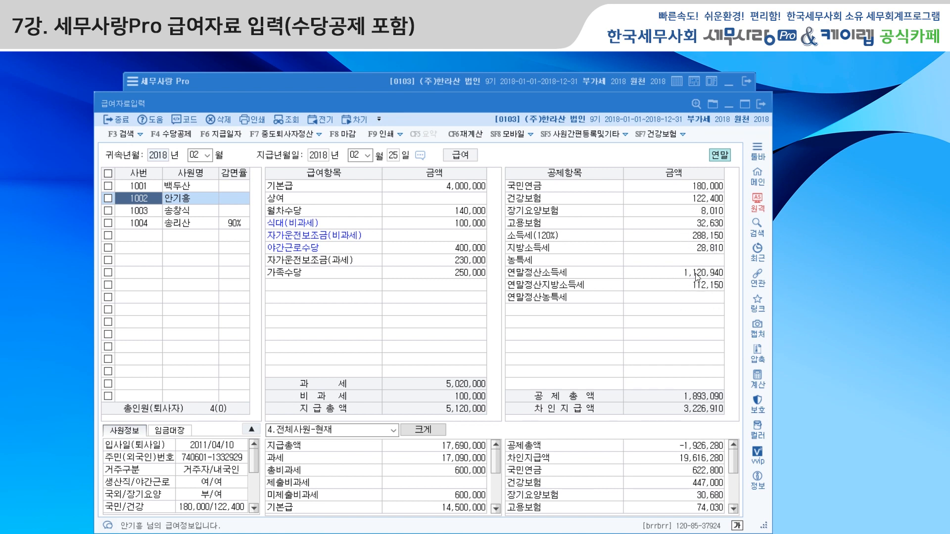
key(Down)
key(Down)
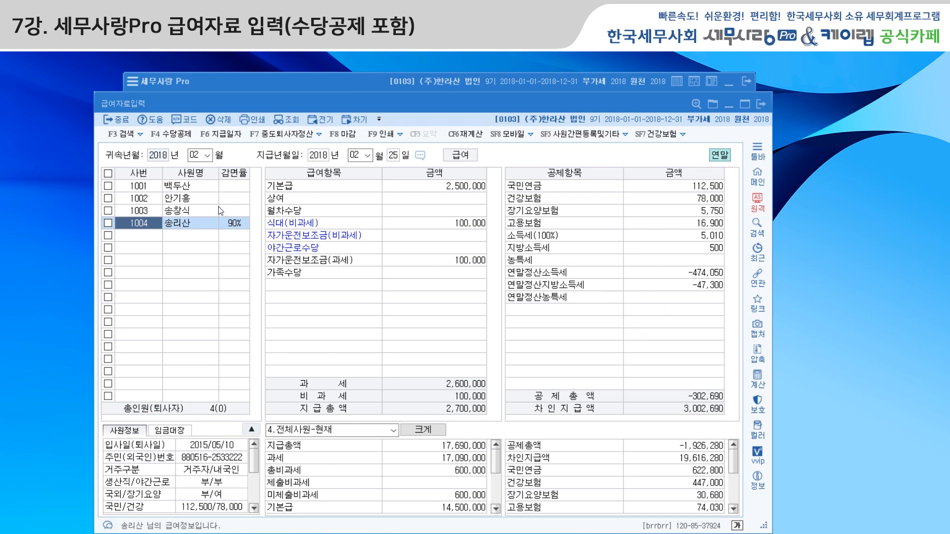
Step: Open 분납적용 from the February payroll and freshly reload the 연말정산 data of all four employees
click(198, 198)
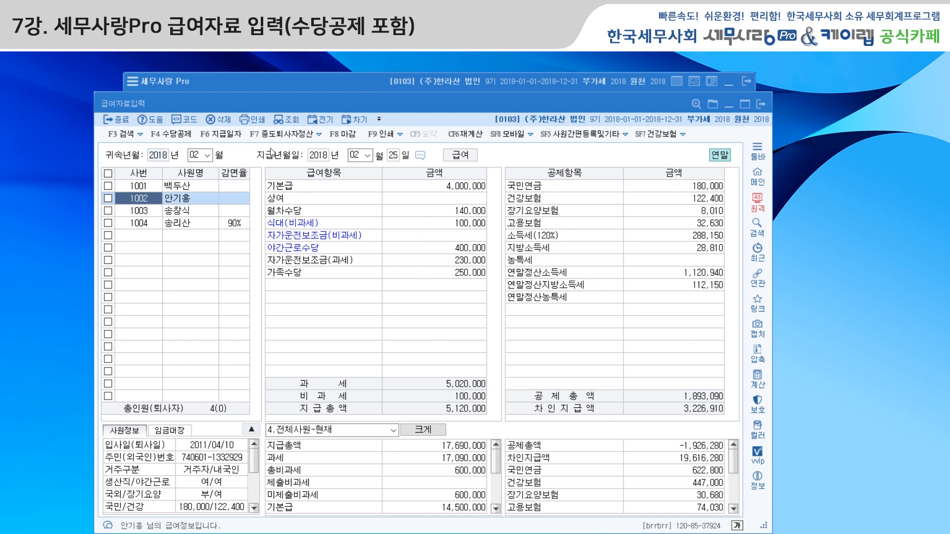
click(319, 135)
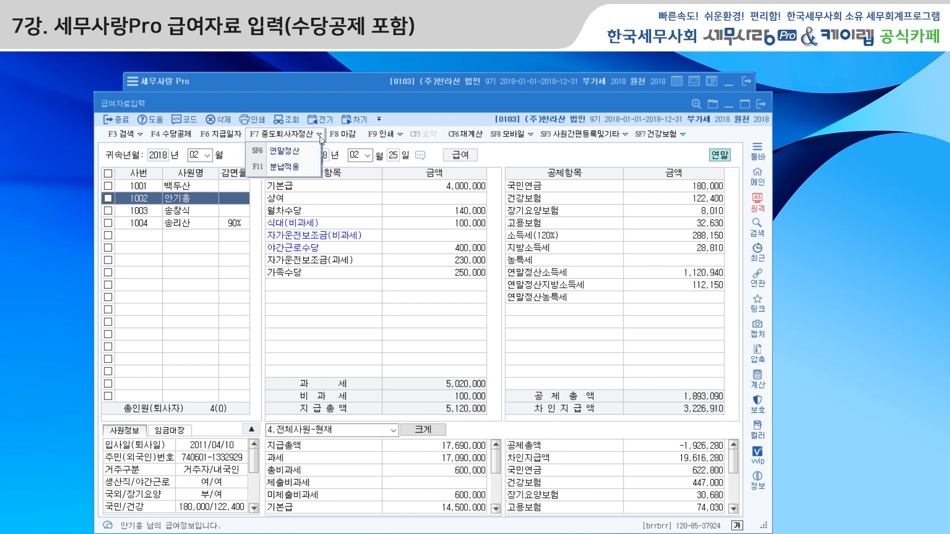
click(299, 171)
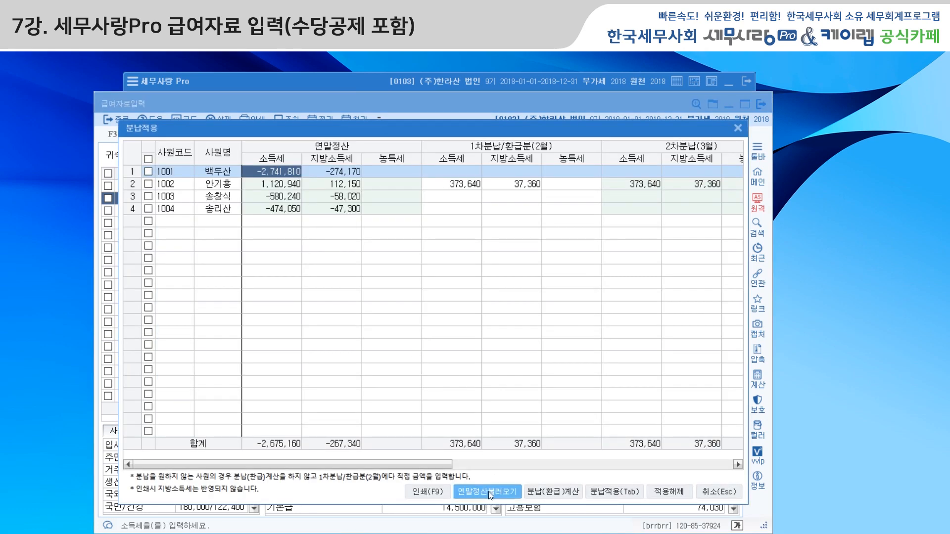
click(488, 491)
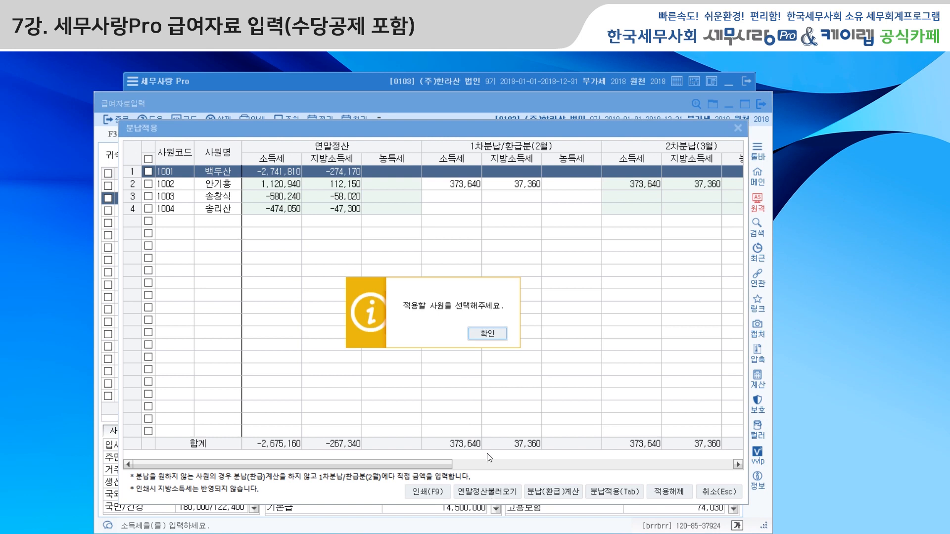
click(481, 340)
key(space)
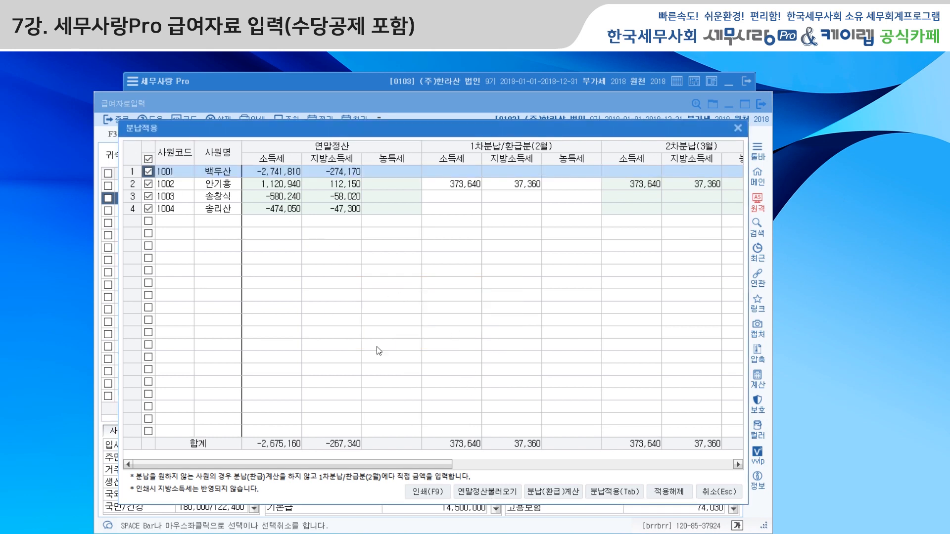
click(505, 492)
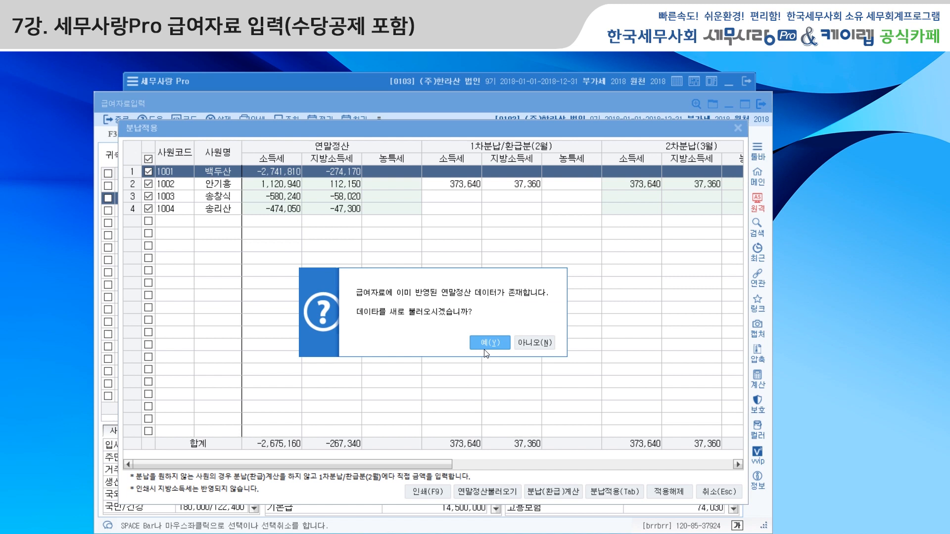
click(487, 343)
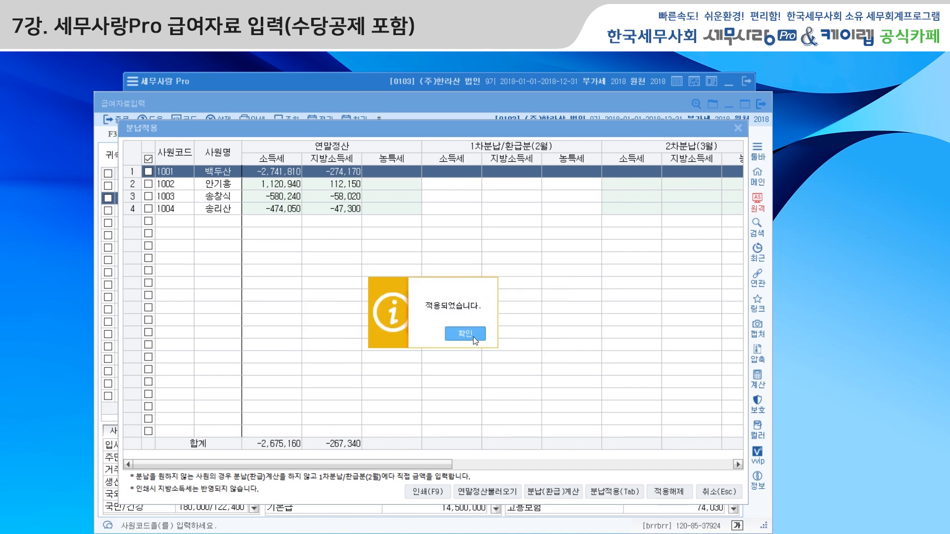
click(473, 337)
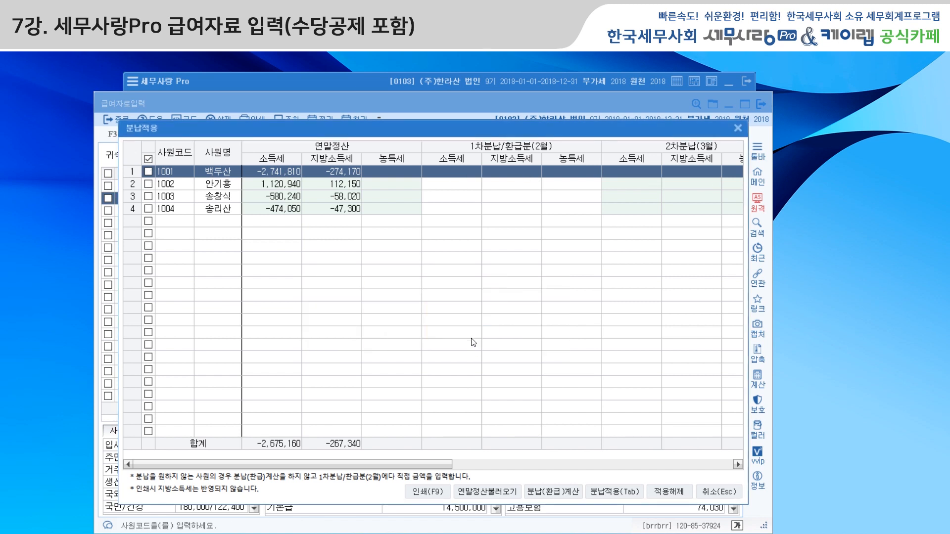
Step: Calculate the three-part 분납 of the 연말정산 tax for employee 1002 only and apply it to the payroll
click(148, 185)
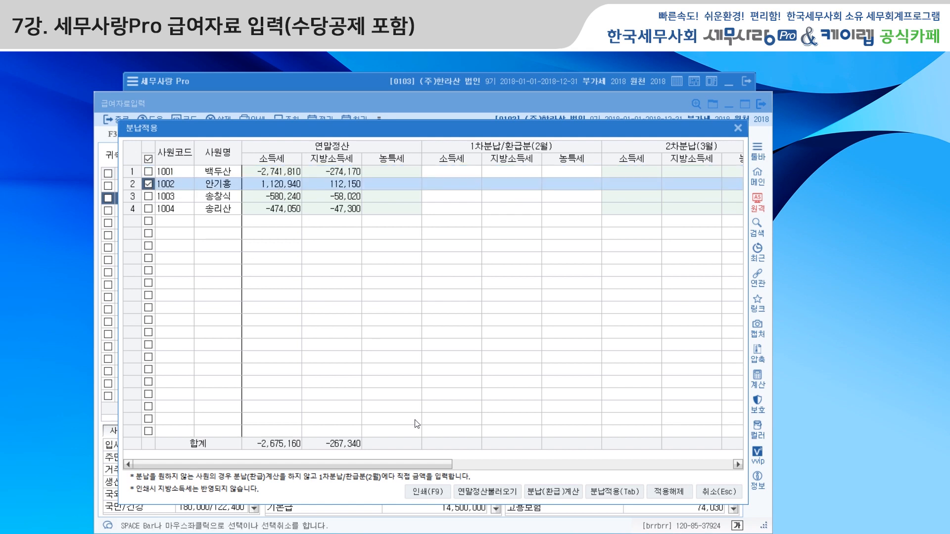
click(547, 495)
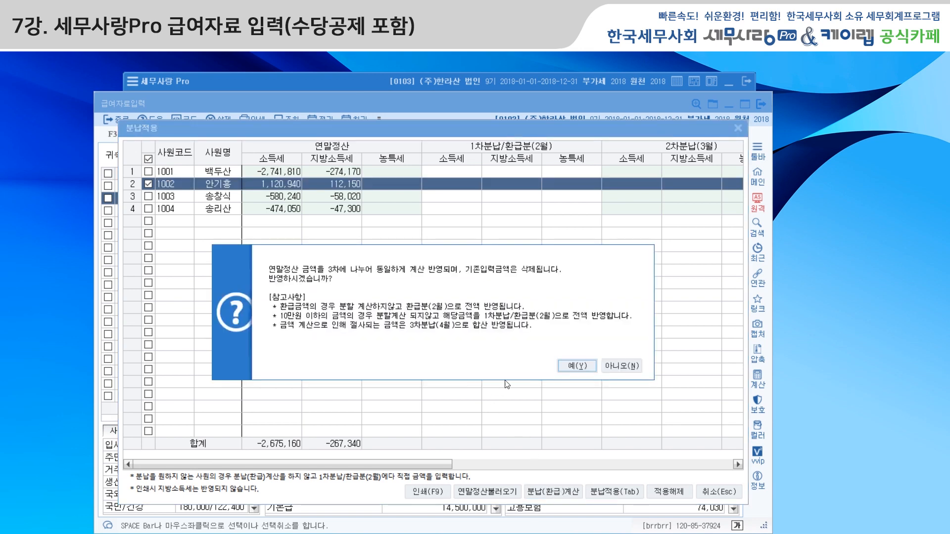
click(566, 368)
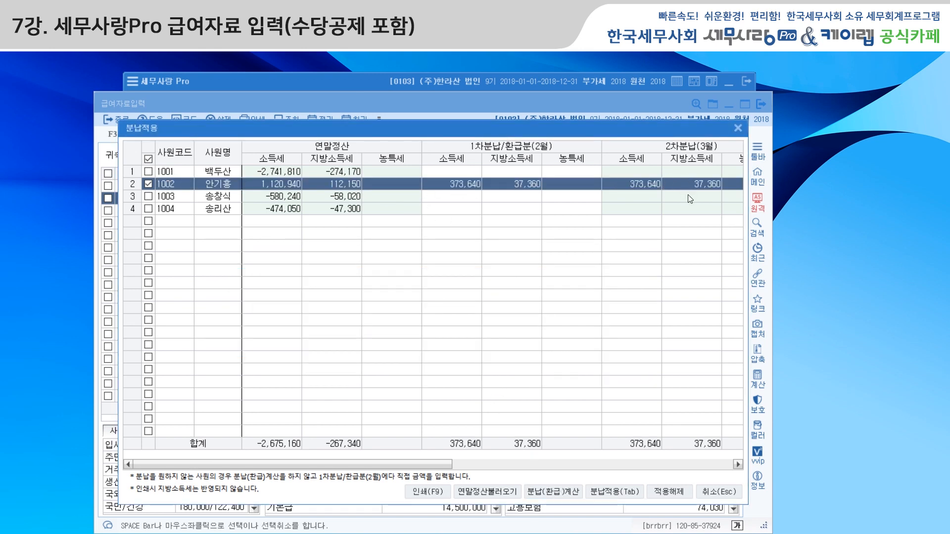
click(616, 493)
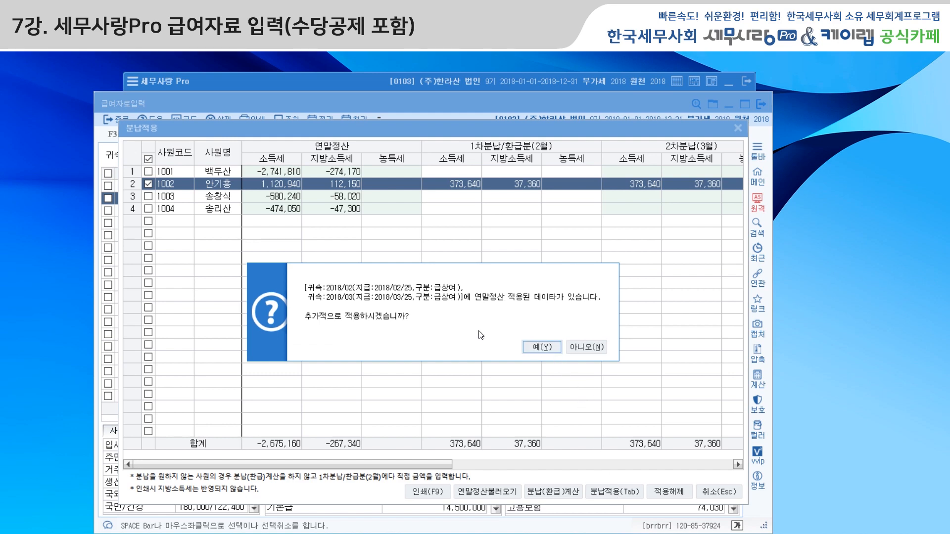
click(542, 349)
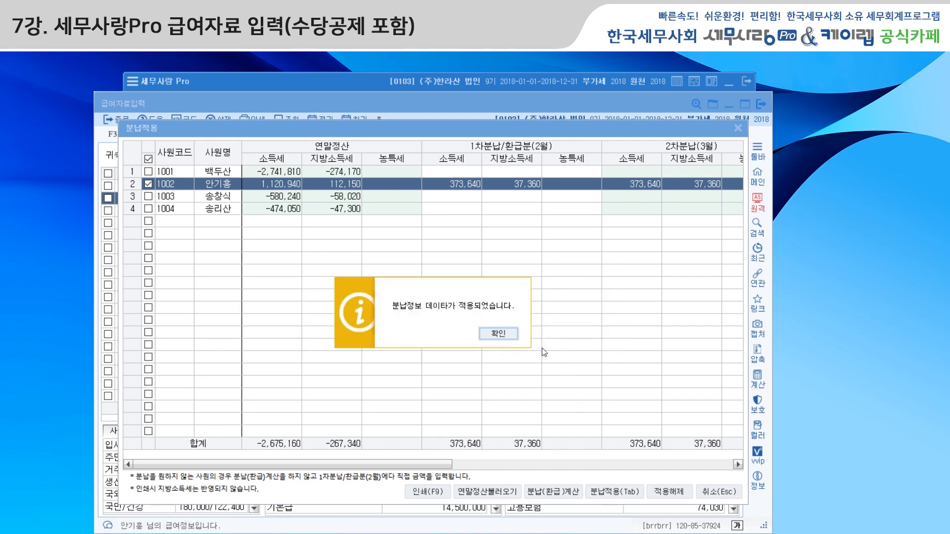
click(505, 334)
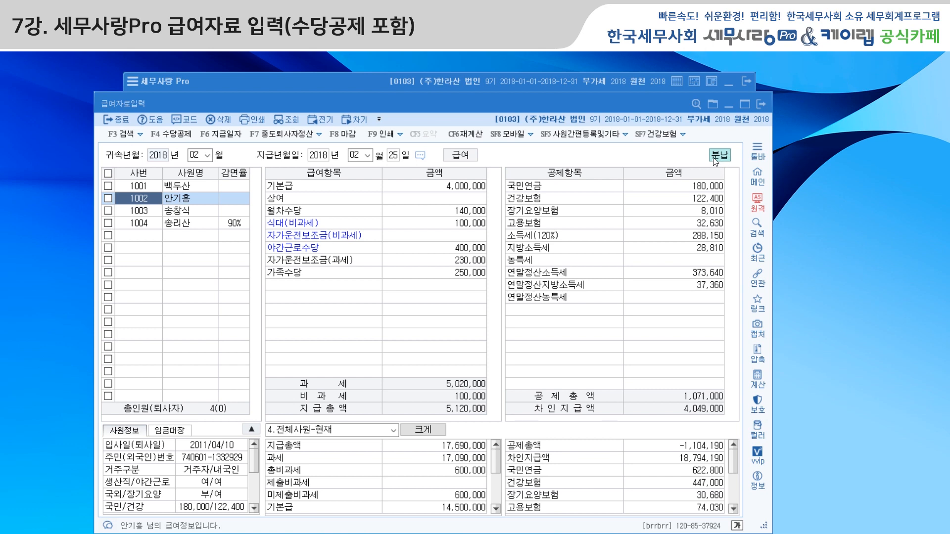
Step: Compare the 연말정산 deductions of employees 1001 and 1002, and close the February payroll with 마감
click(198, 187)
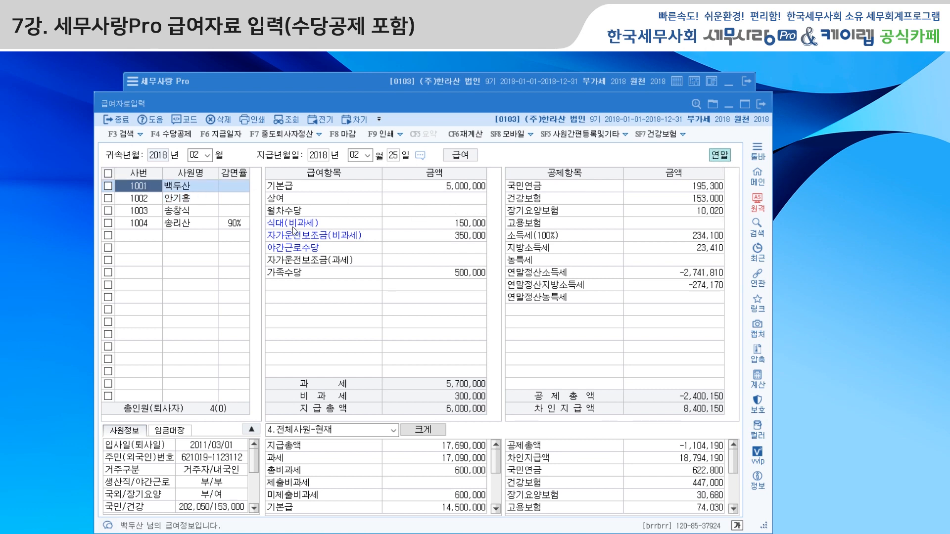
click(188, 198)
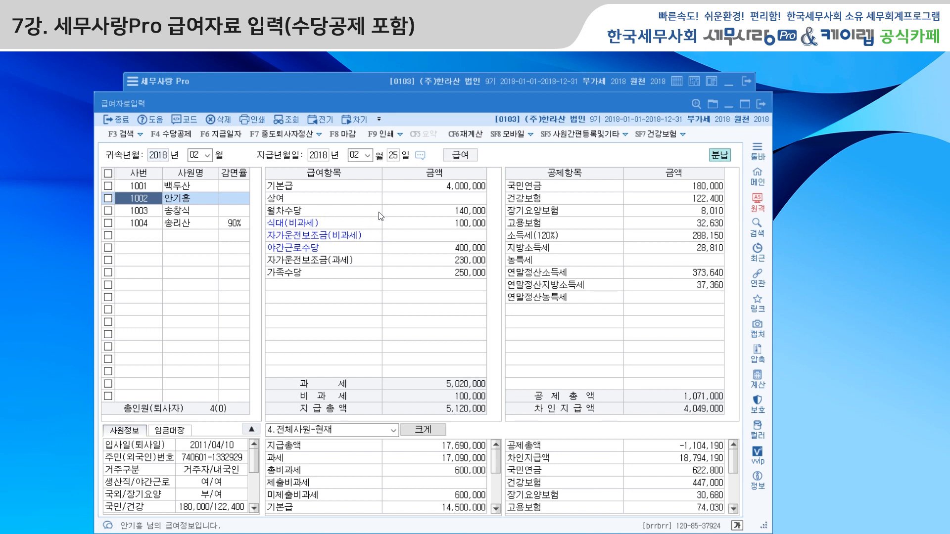
click(350, 137)
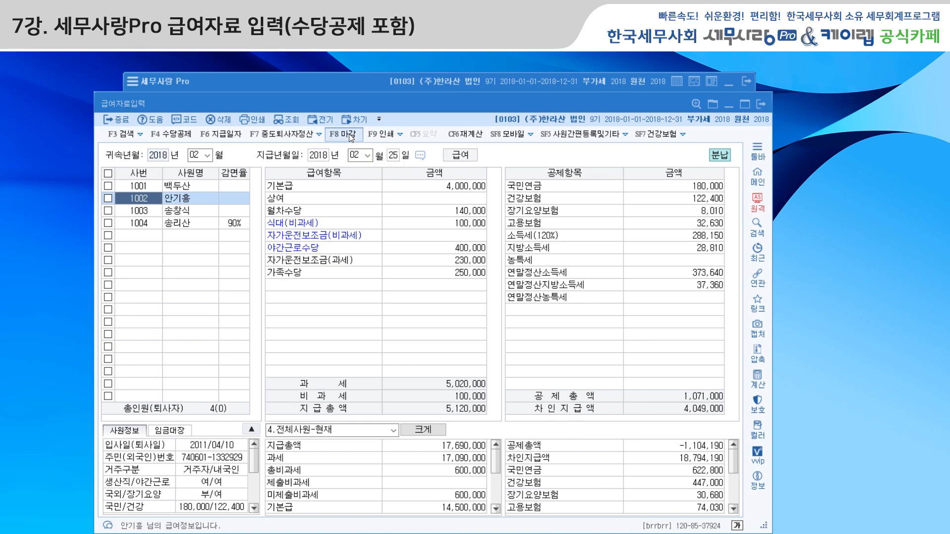
click(432, 334)
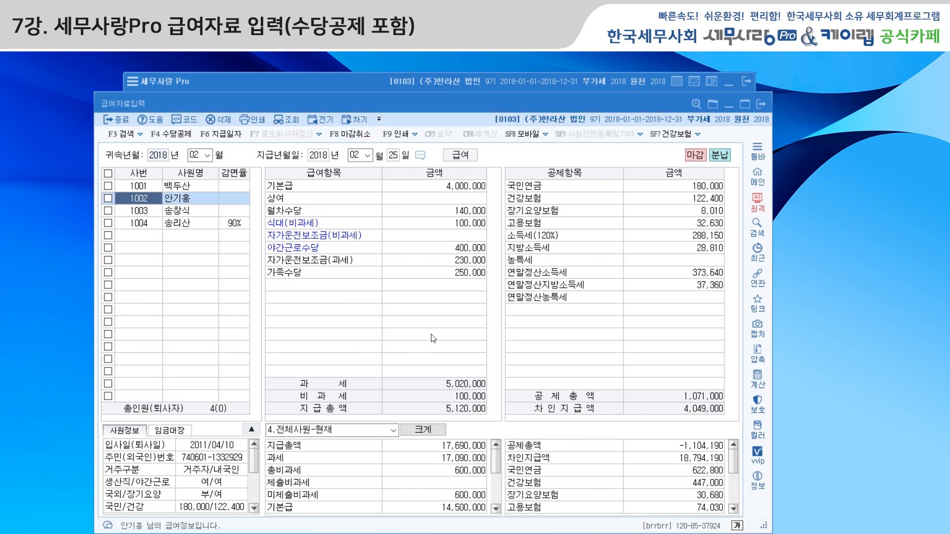
Step: Open 원천징수이행상황신고서 with both 귀속기간 and 지급기간 set to February 2018 and 신고구분 1.정기신고
click(340, 82)
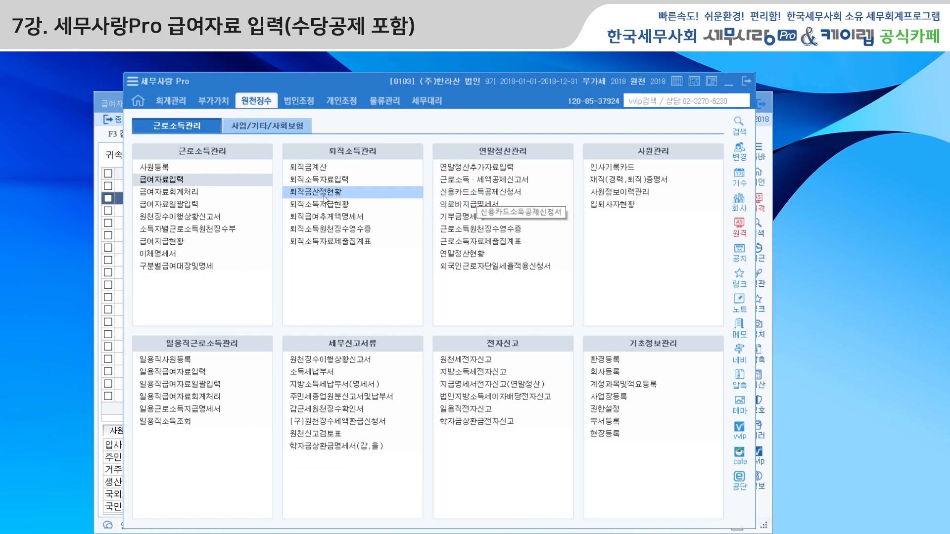
click(215, 216)
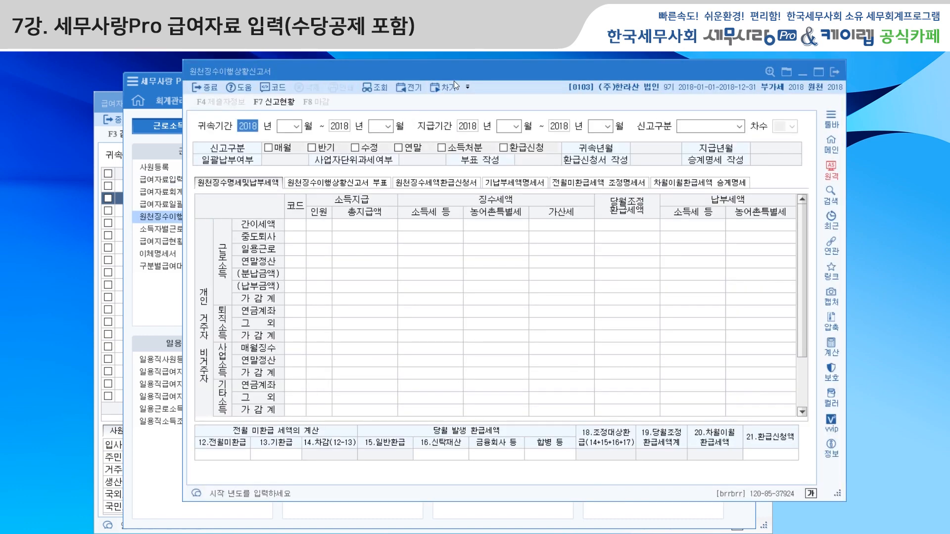
drag(468, 71, 458, 91)
key(Return)
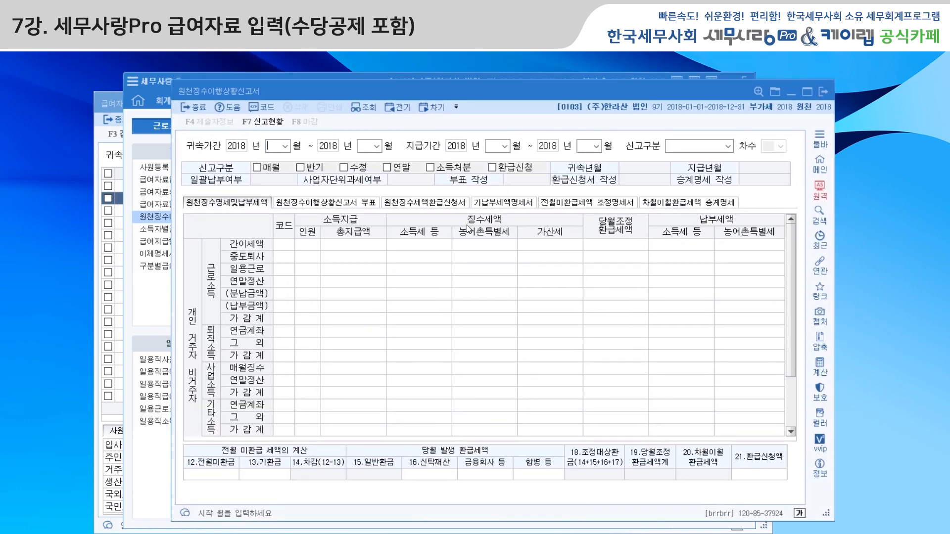
text(2)
key(Return)
key(Return)
text(2)
key(Return)
key(Return)
text(2)
key(Return)
key(Return)
text(2)
key(Return)
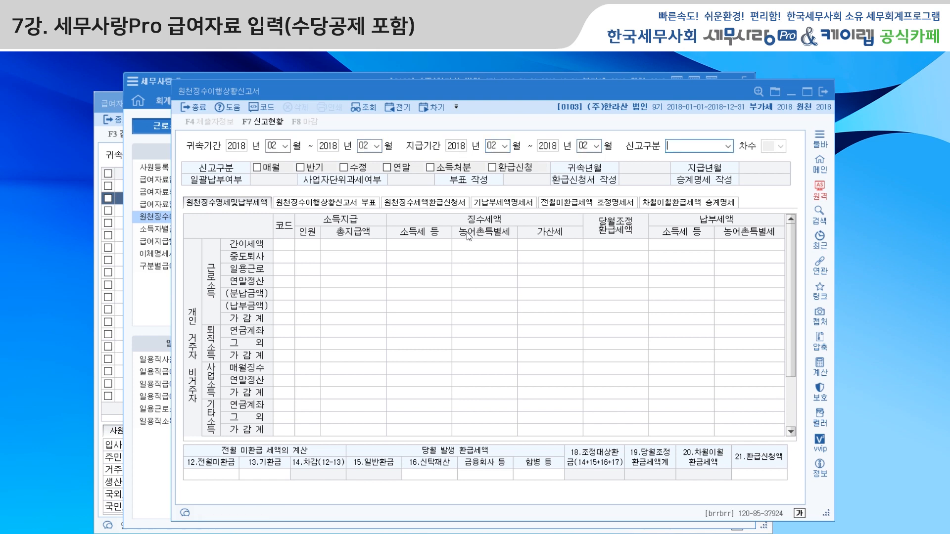
text(1)
key(Return)
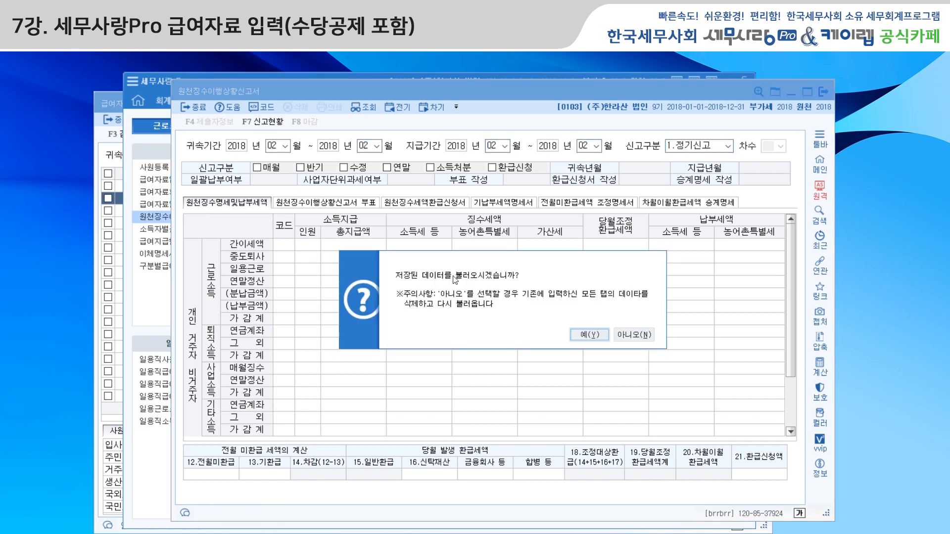
Step: Regenerate the report instead of loading the saved data, apply the A04 연말정산 분납, review the result and exit the report
click(641, 334)
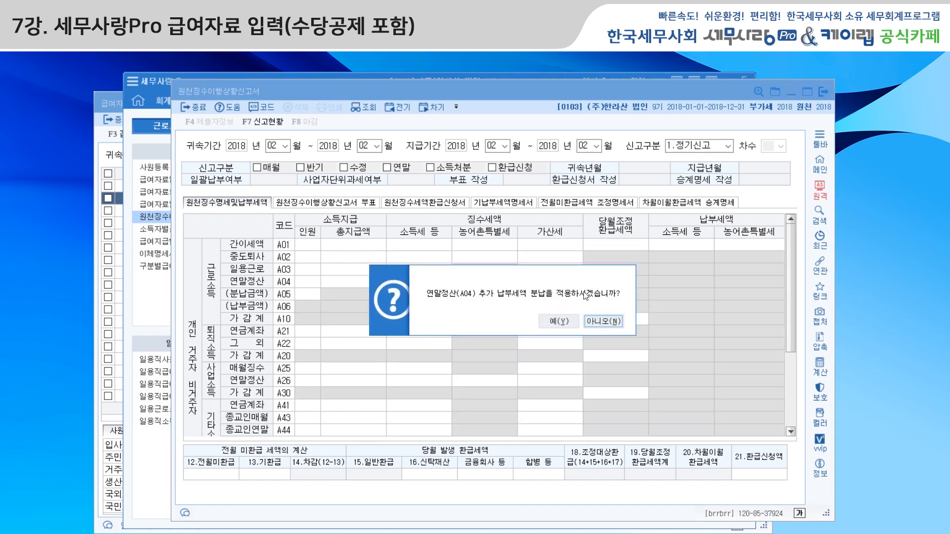
click(567, 322)
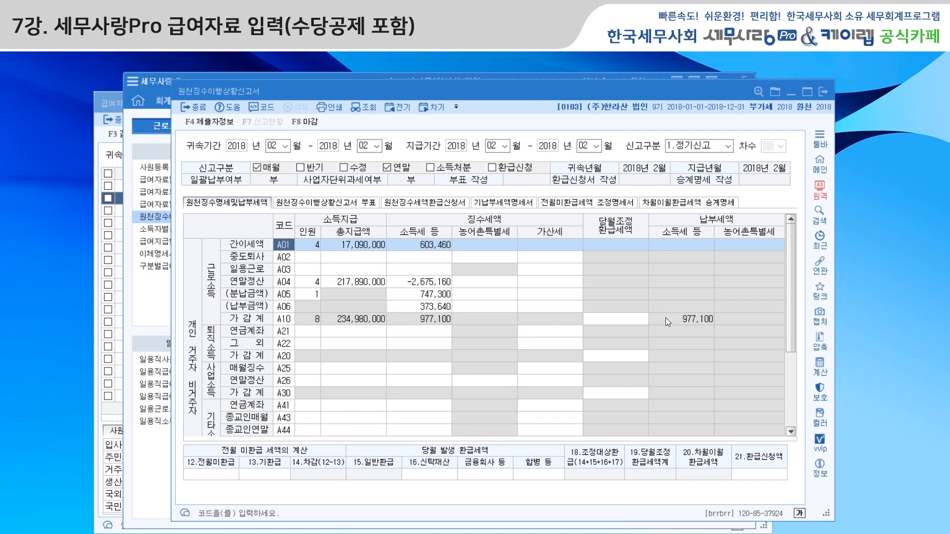
mouse_move(788, 292)
mouse_down()
mouse_move(791, 384)
mouse_move(789, 286)
mouse_up()
click(823, 95)
click(508, 322)
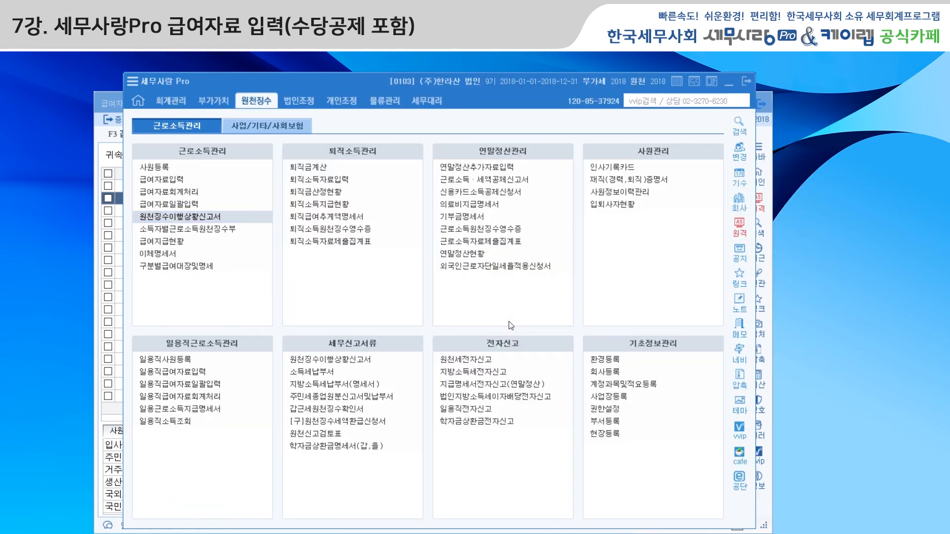
Step: Return to 급여자료입력 and load the March 2018 payroll with the payment date 2018-03-25
click(110, 103)
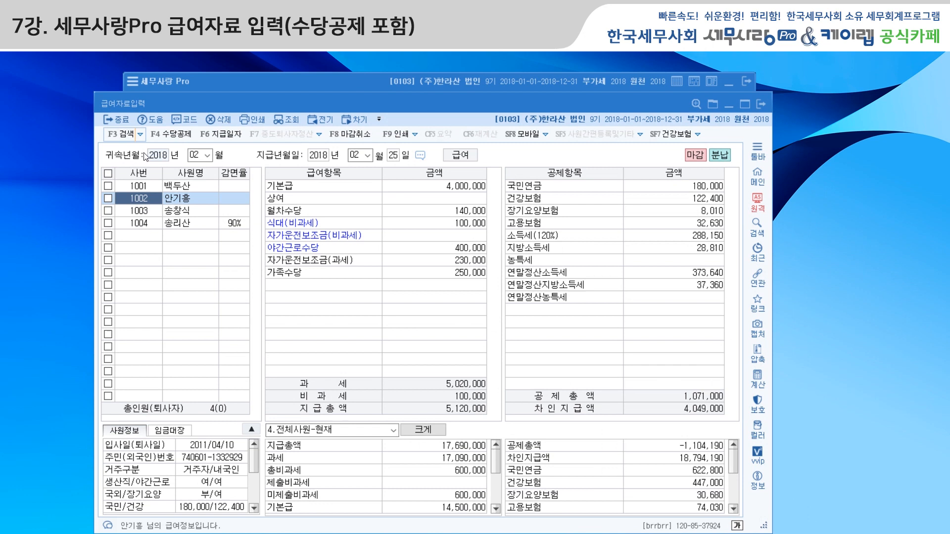
click(199, 157)
text(3)
key(Return)
key(Return)
key(Return)
key(Return)
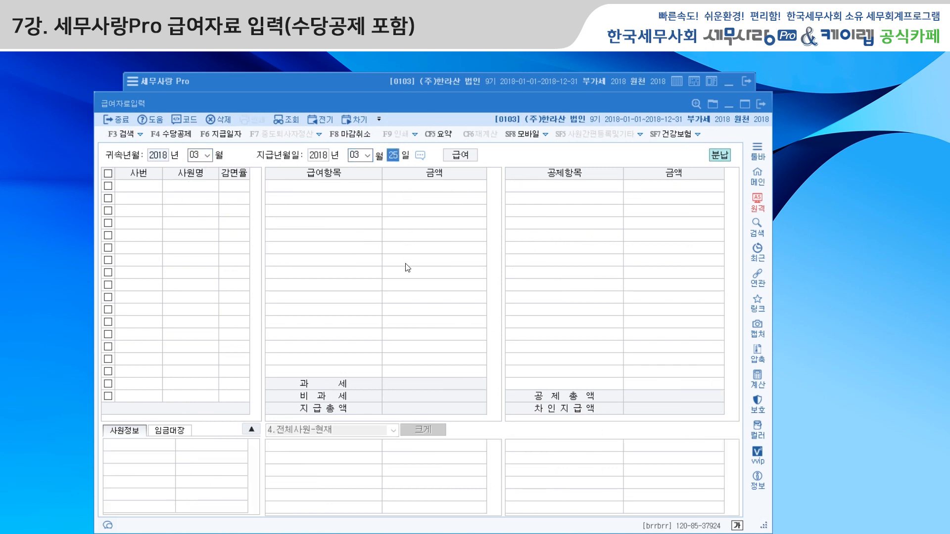
key(Return)
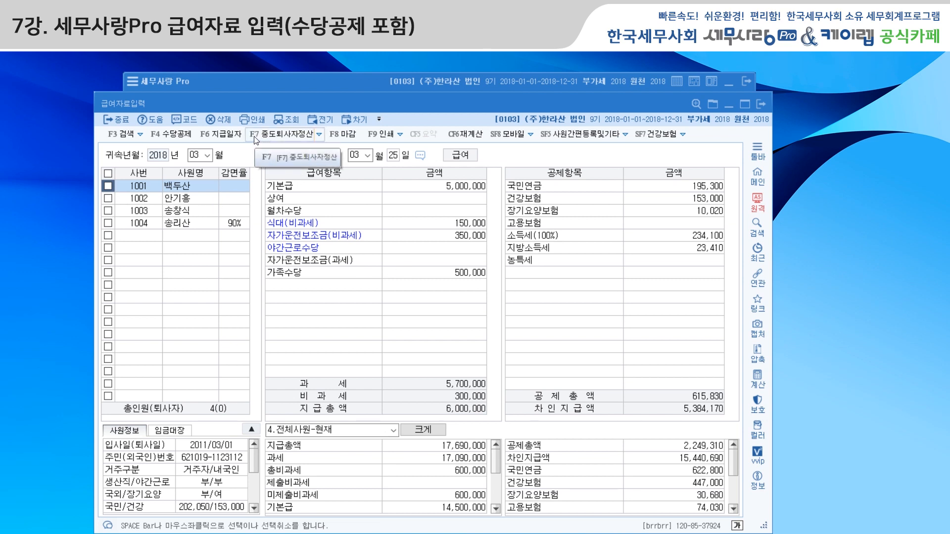
Step: Apply the 분납 data of employee 1002 to the March payroll, accepting the additional application over existing data
click(320, 139)
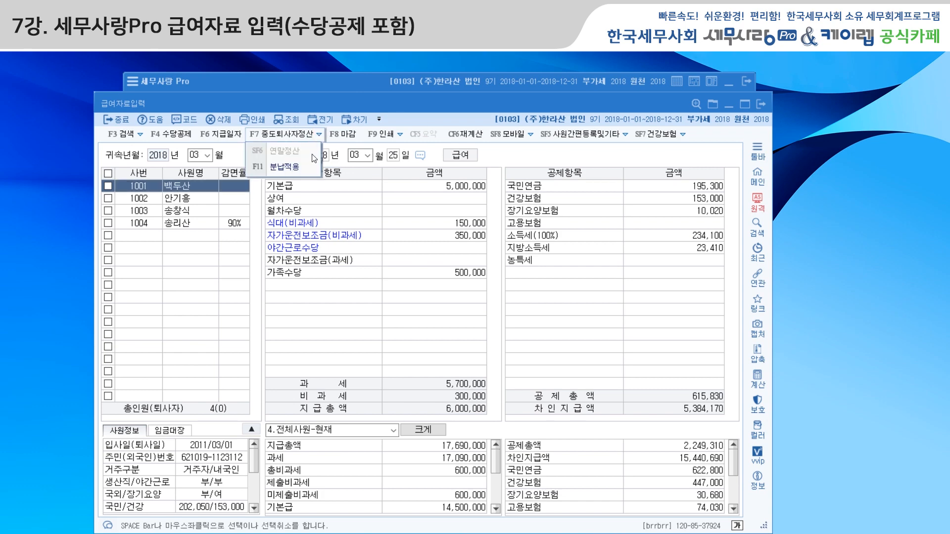
click(299, 171)
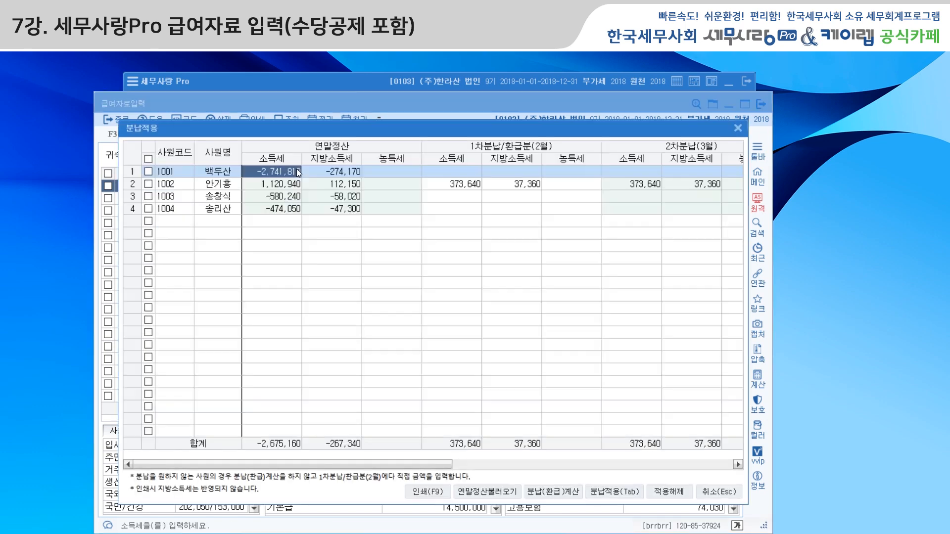
click(147, 184)
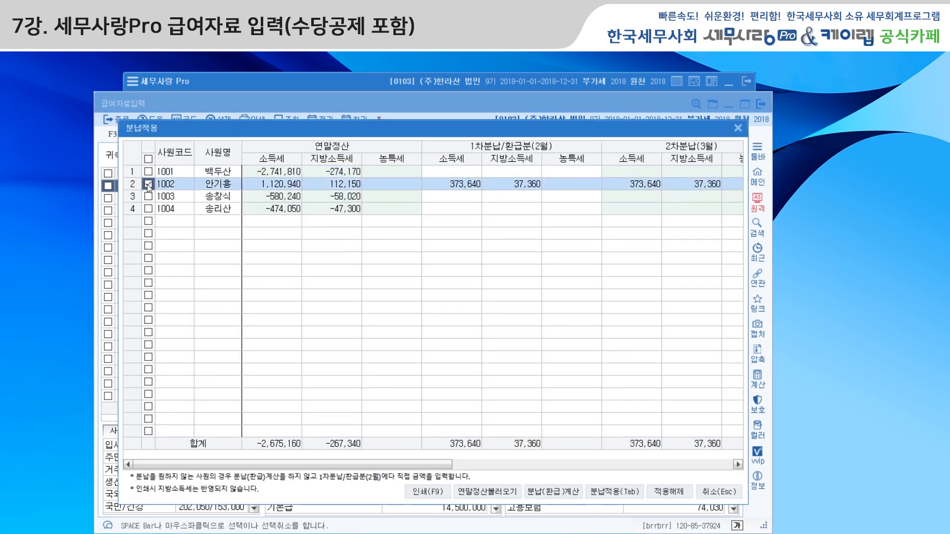
click(622, 492)
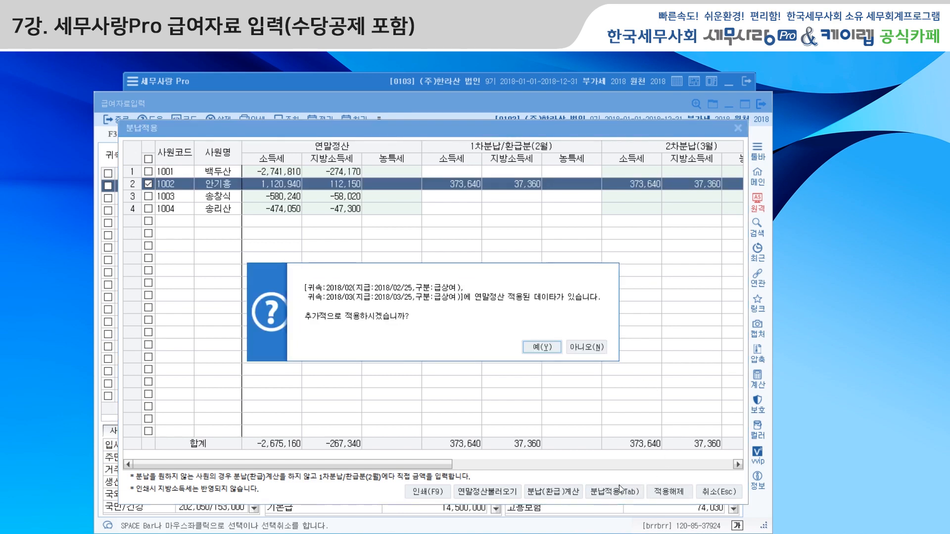
click(551, 348)
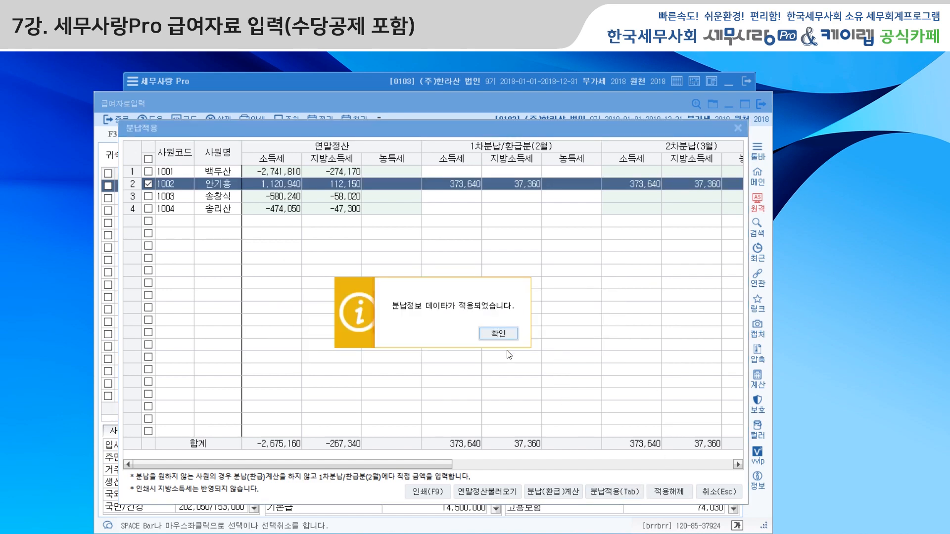
click(499, 331)
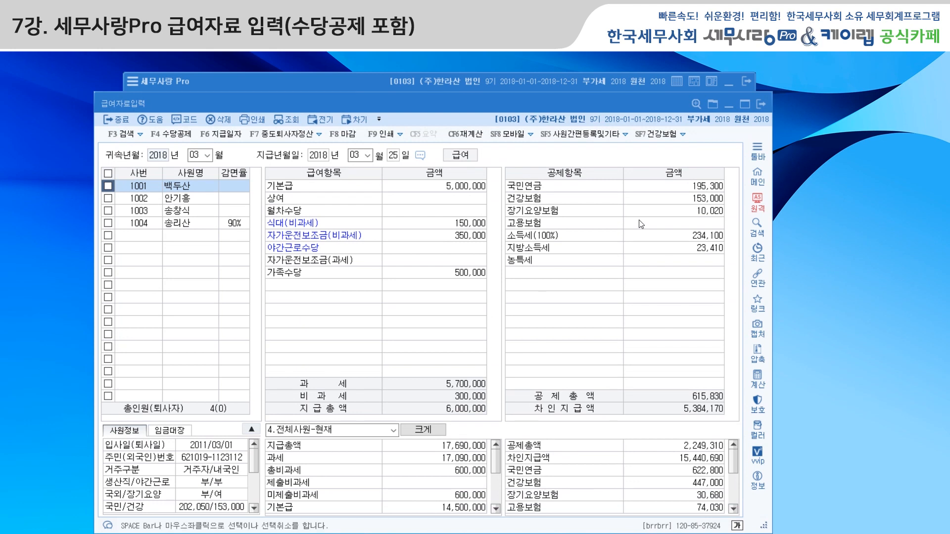
Step: Check employee 1002's March deductions, close the March 2018 payroll with 마감 and exit 급여자료입력
click(169, 200)
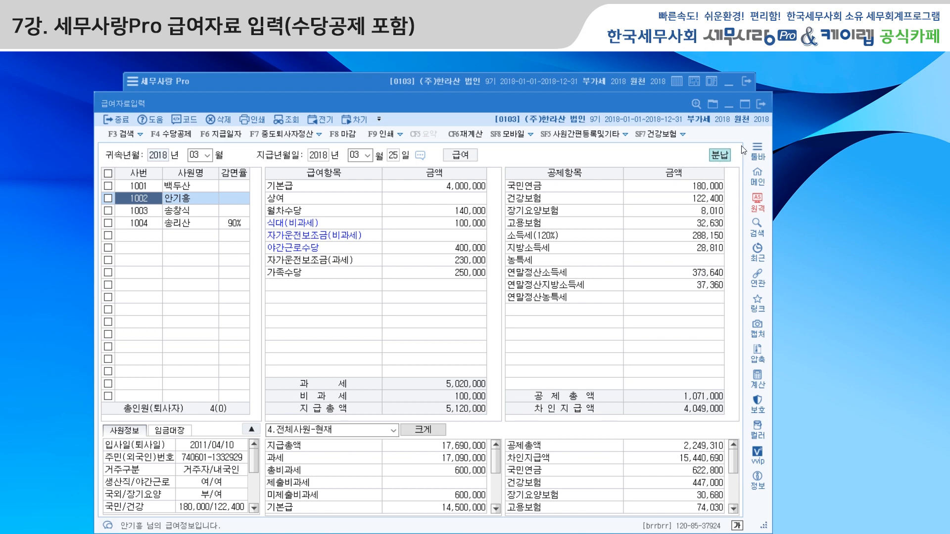
click(346, 141)
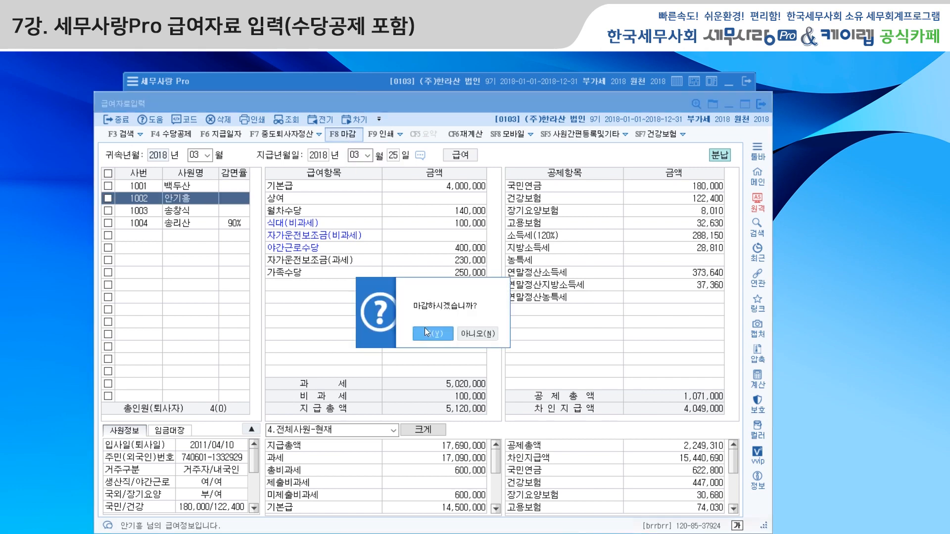
click(428, 331)
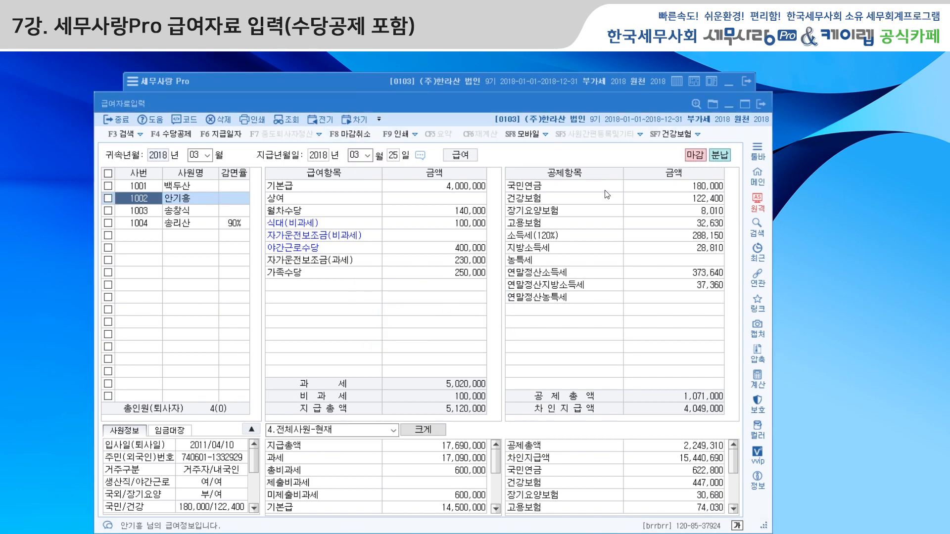
click(761, 104)
Step: Open 원천징수이행상황신고서 with 귀속기간 and 지급기간 set to March 2018 and 신고구분 1.정기신고, regenerating the data instead of loading the saved data
click(220, 218)
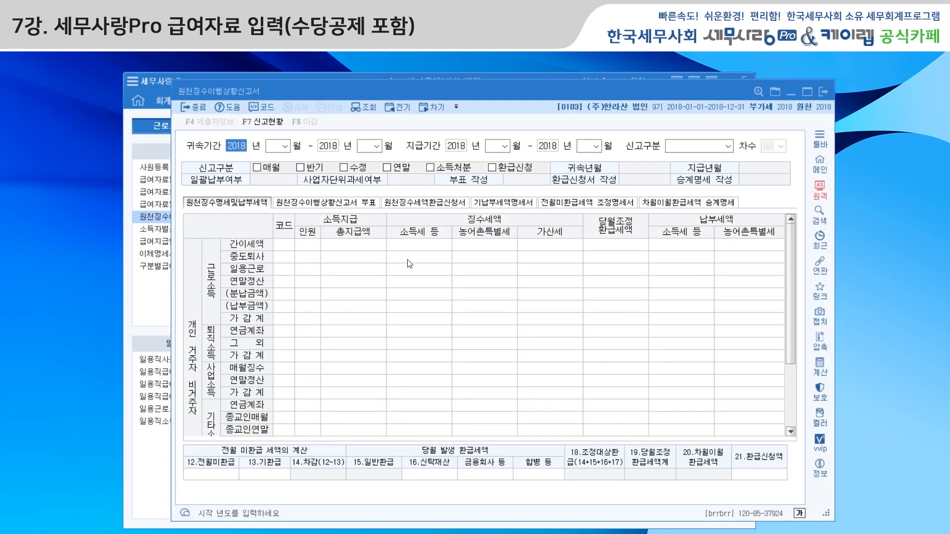
key(Return)
text(03)
key(Return)
key(Return)
key(Return)
key(Return)
text(03)
key(Return)
key(Return)
text(03)
key(Return)
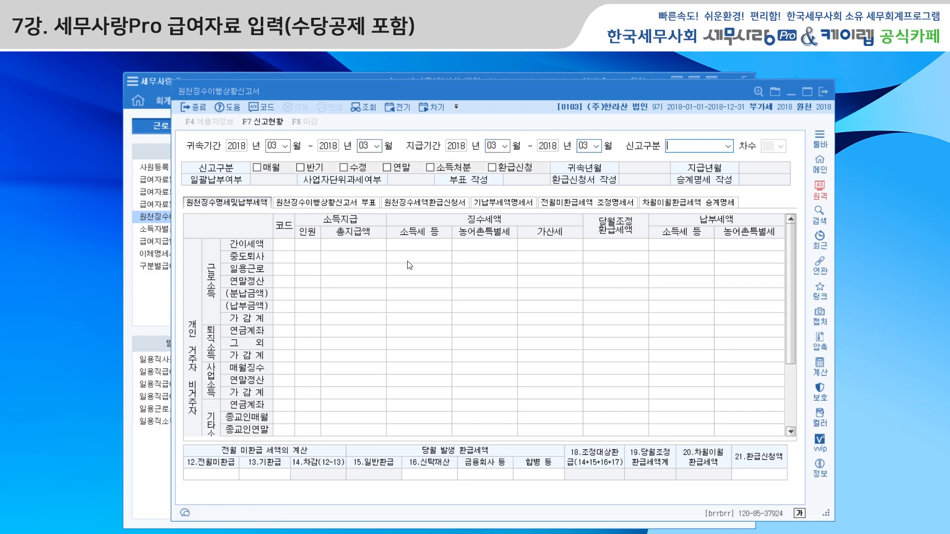
key(Return)
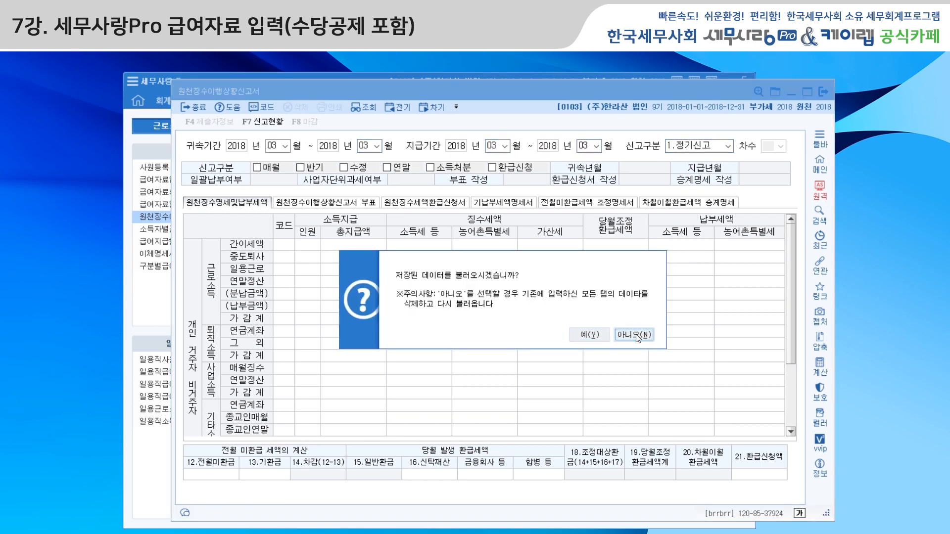
click(588, 335)
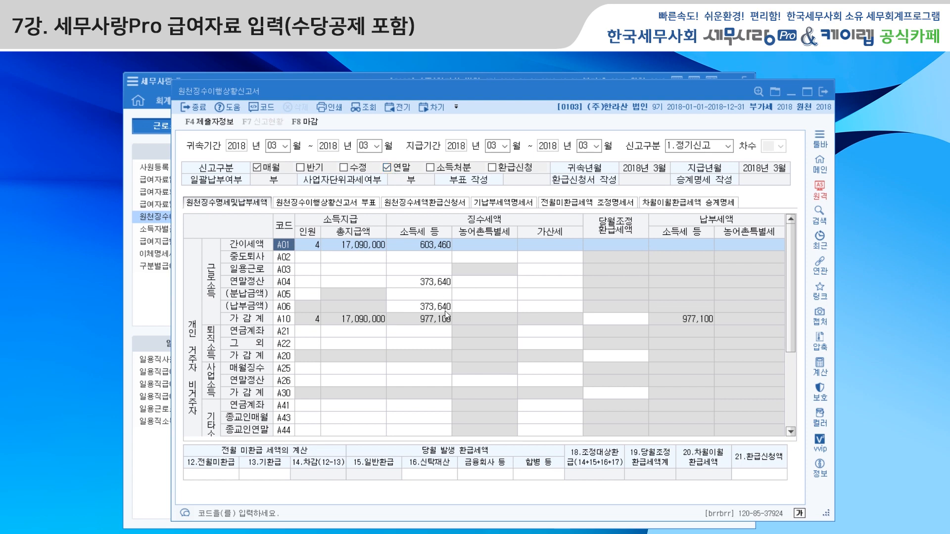
Step: Save the March report, then set 귀속기간 and 지급기간 to April 2018 with 1.정기신고 and regenerate the data instead of loading the saved data
click(289, 150)
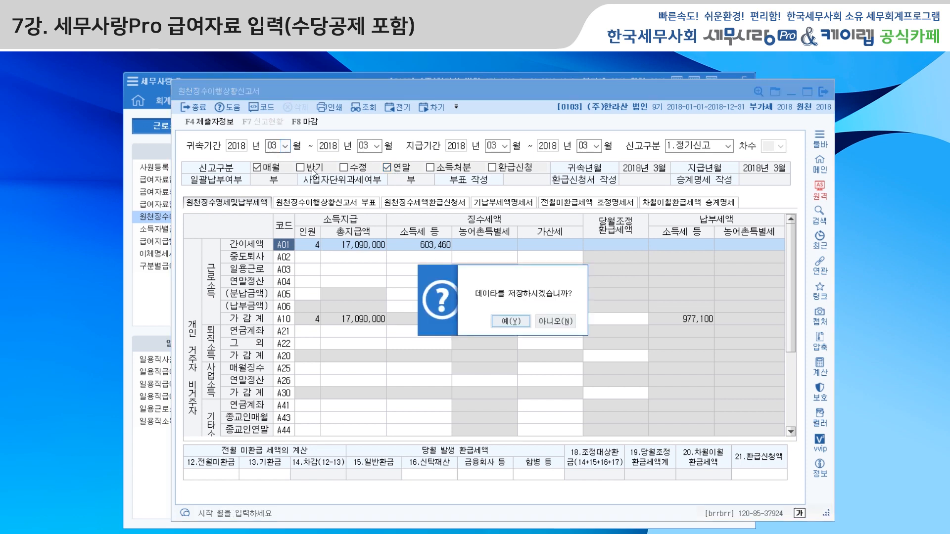
click(512, 321)
text(4)
key(Return)
key(Return)
text(4)
key(Return)
key(Return)
text(4)
key(Return)
key(Return)
text(4)
key(Return)
key(Return)
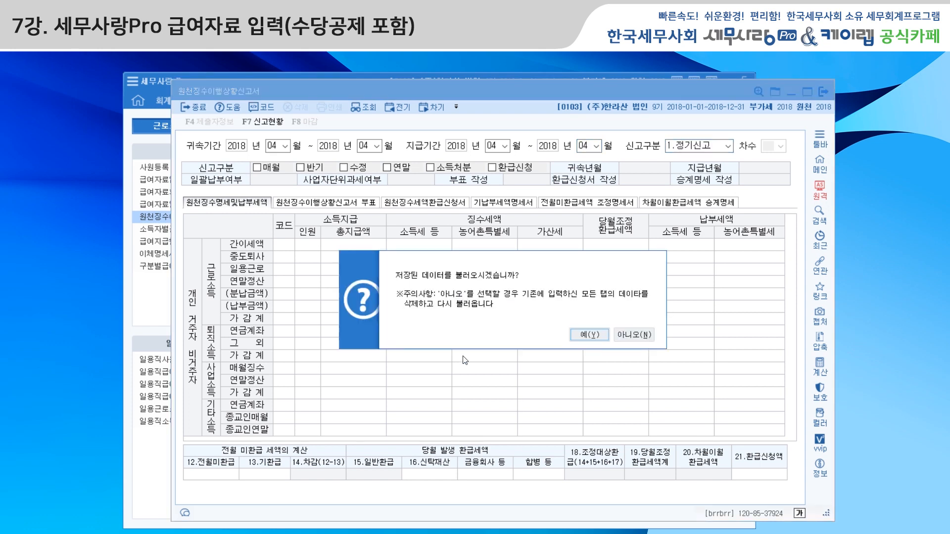
click(632, 336)
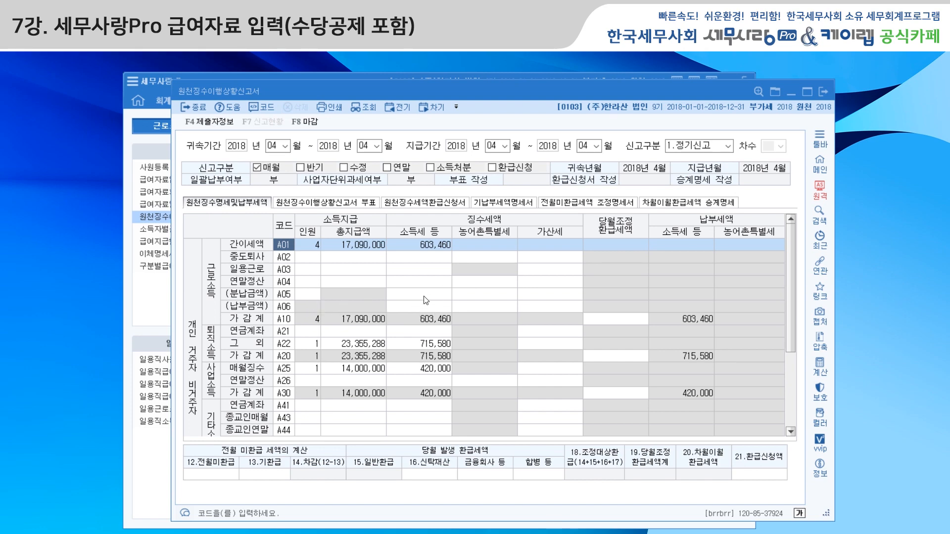
Step: Open 급여자료입력 again and load the April 2018 payroll with the payment date 2018-04-25
click(168, 219)
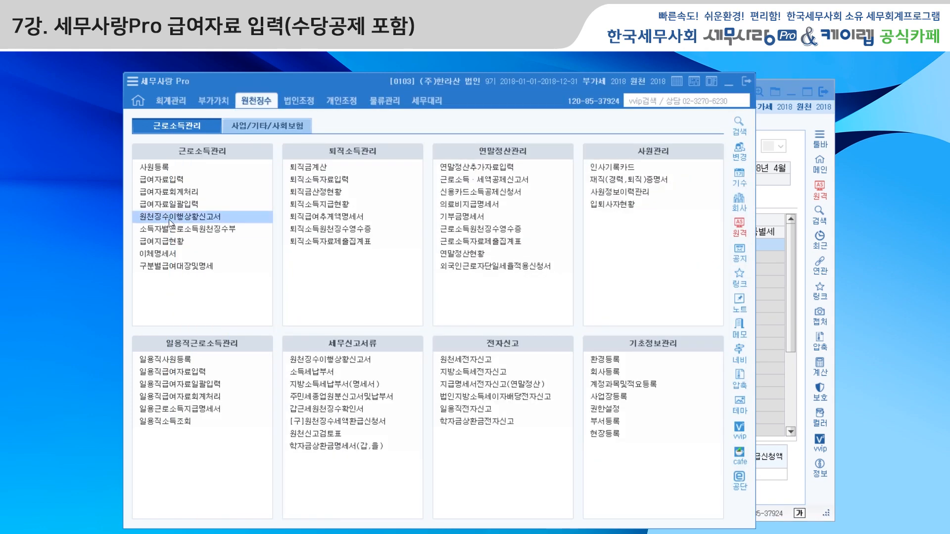
click(174, 180)
key(Return)
key(Return)
key(Return)
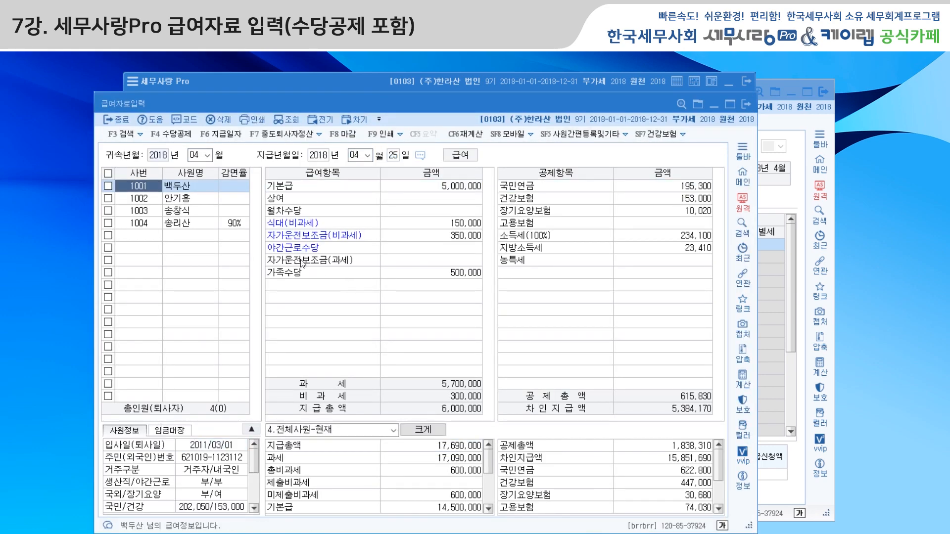
Step: Apply the 분납 data of employee 1002 to the April payroll, accepting the additional application over existing data
click(188, 200)
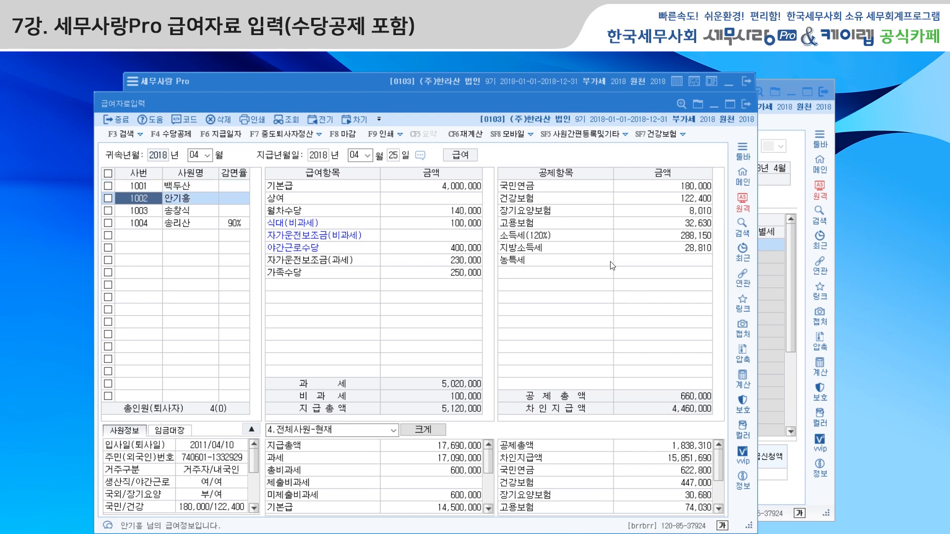
click(320, 138)
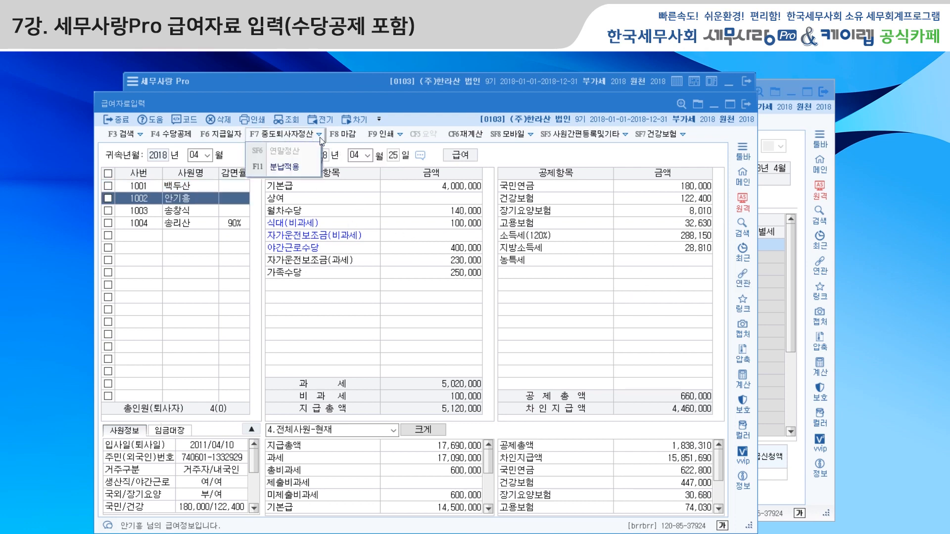
click(299, 174)
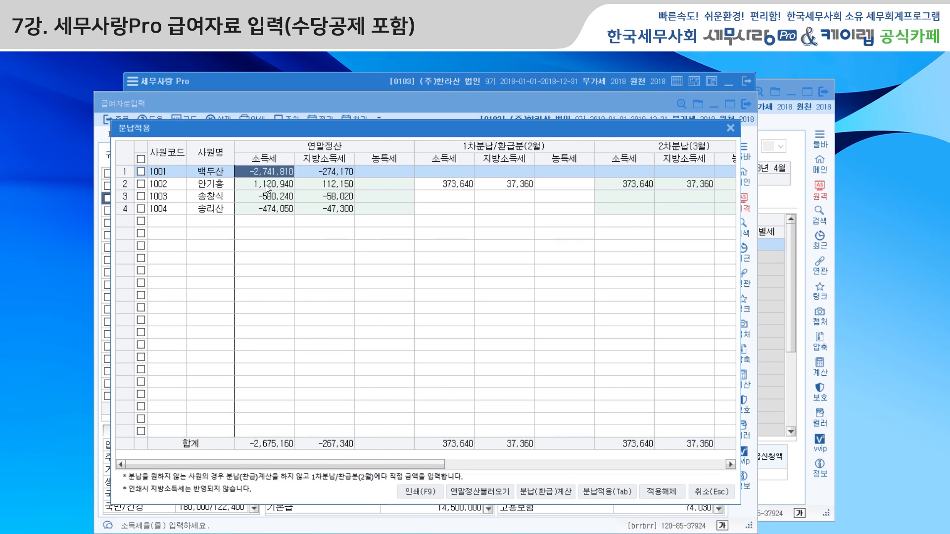
click(141, 185)
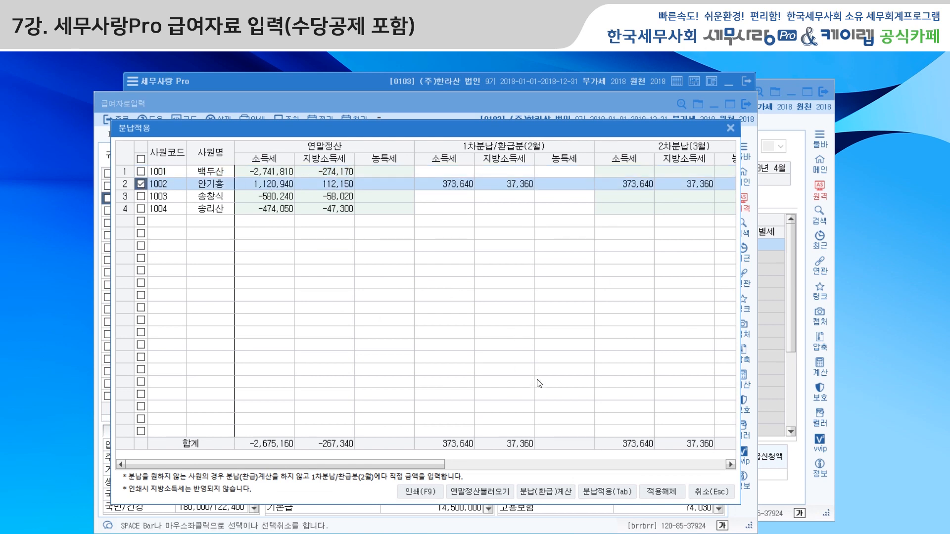
click(596, 493)
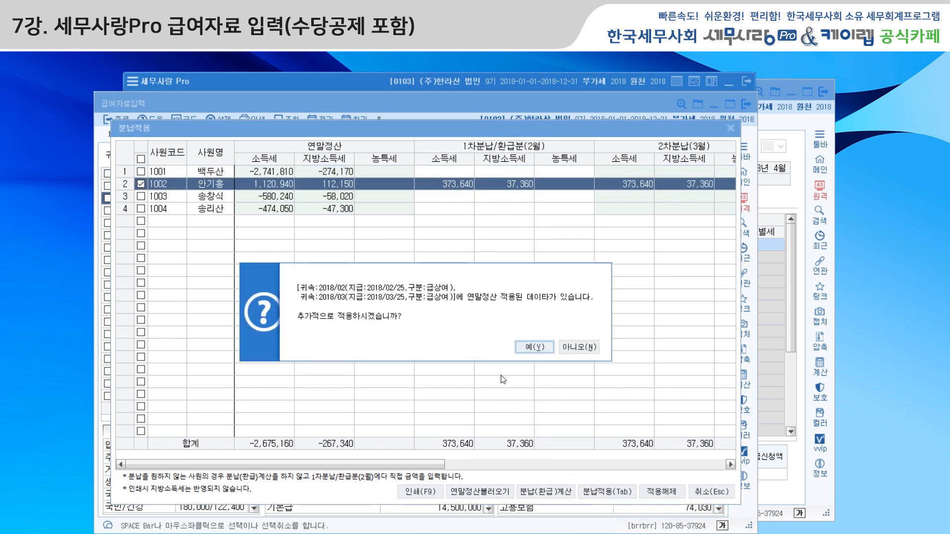
click(539, 351)
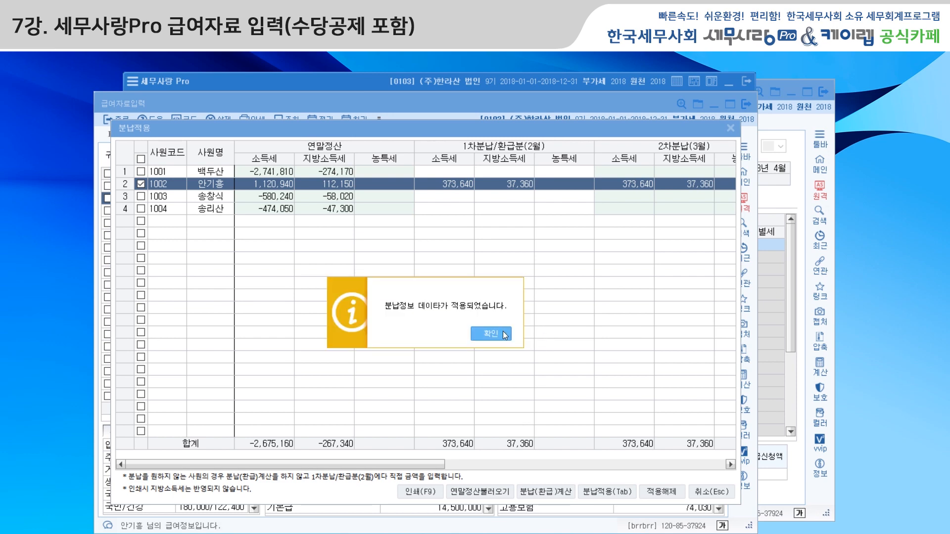
click(504, 335)
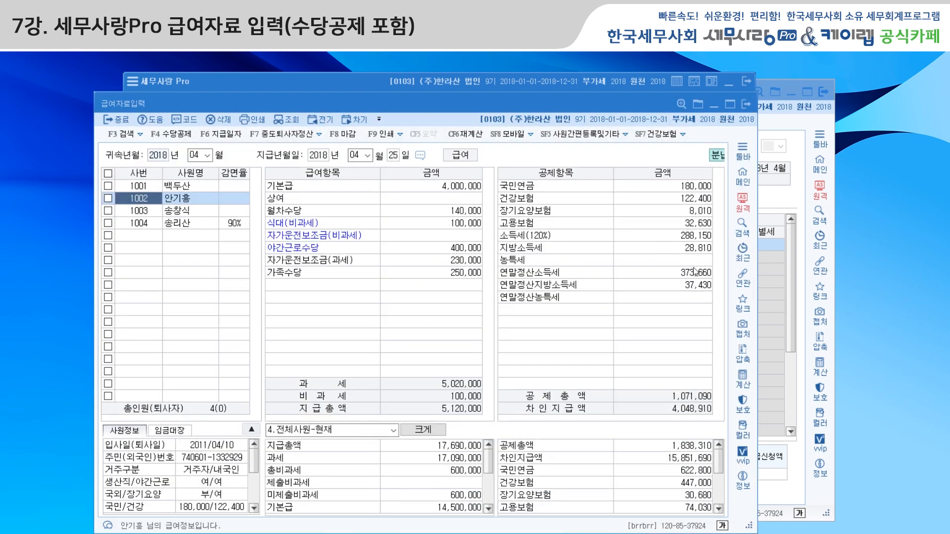
Step: Close the April payroll with 마감 and query the April 원천징수이행상황신고서 again, regenerating its data instead of loading the saved data
click(344, 135)
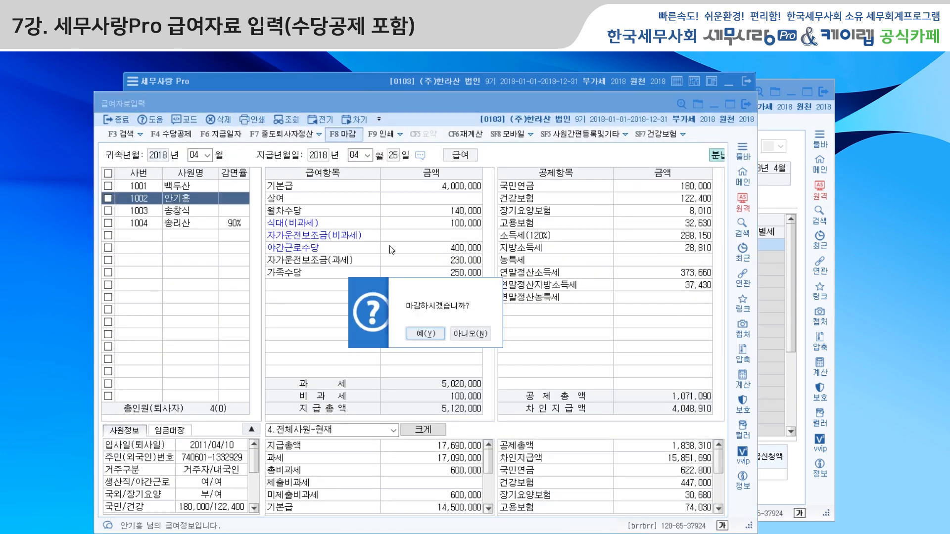
click(427, 334)
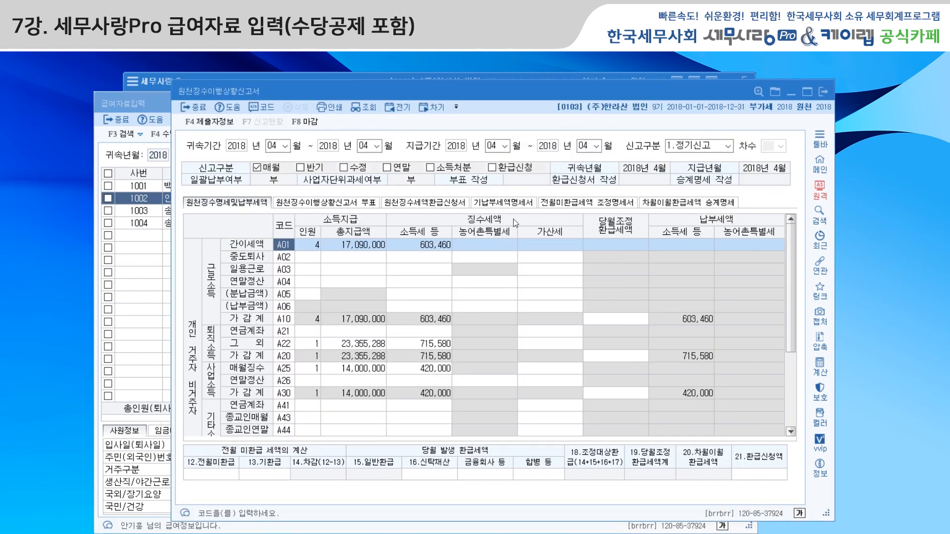
click(370, 109)
click(625, 337)
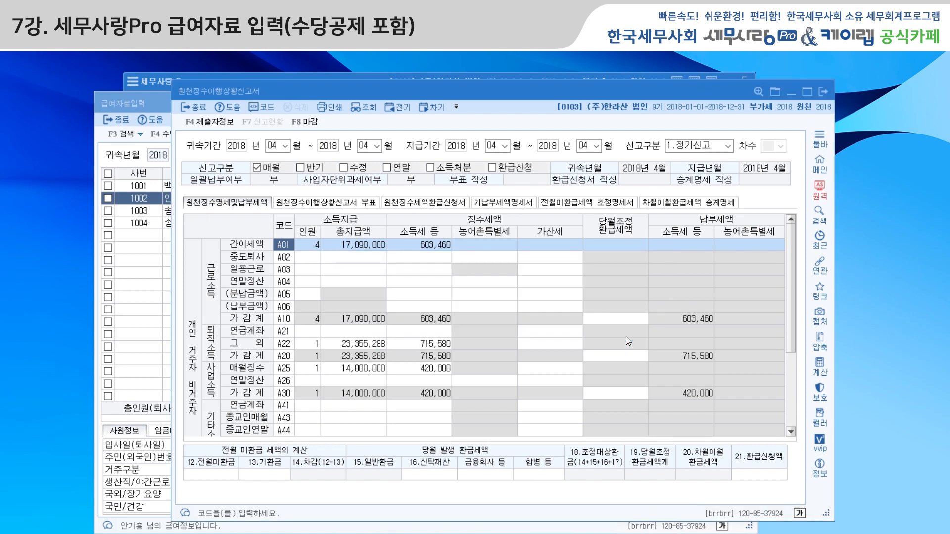